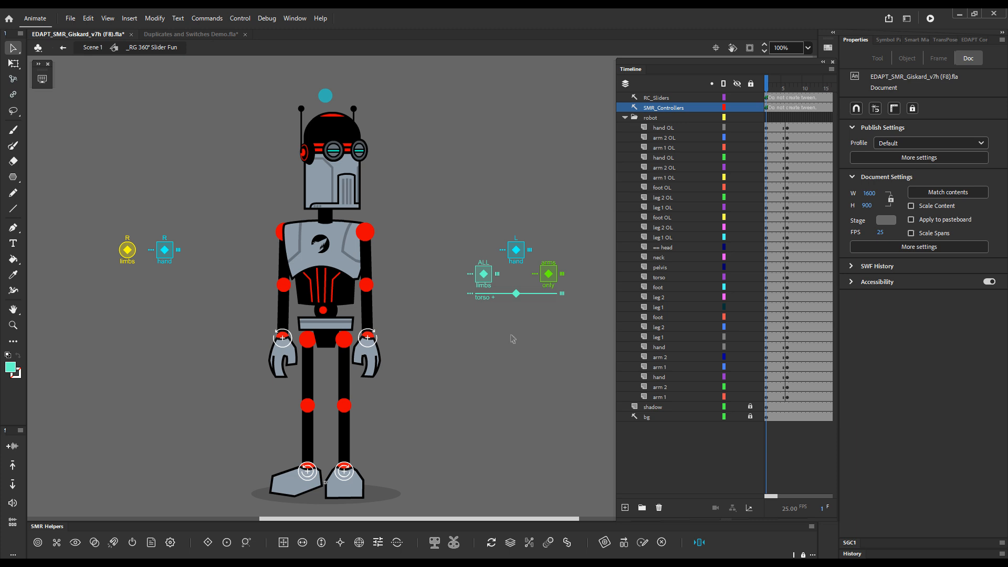
Turn the robot's body and limbs with the torso + and ALL limbs sliders, setting the torso symbol to first frame 7.
{"action": "key", "text": "g"}
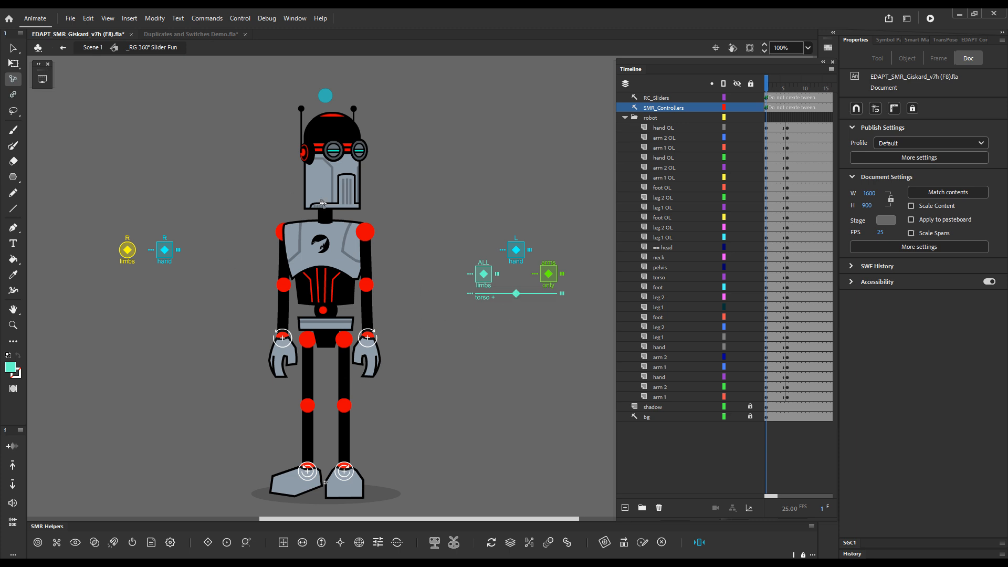
{"action": "left_click", "coordinate": [543, 294]}
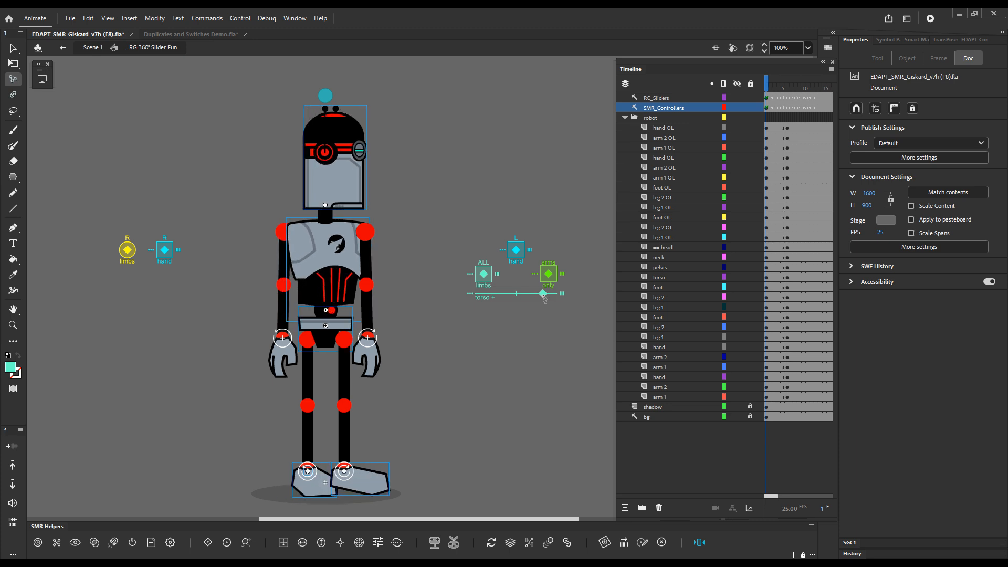
{"action": "left_click", "coordinate": [483, 275]}
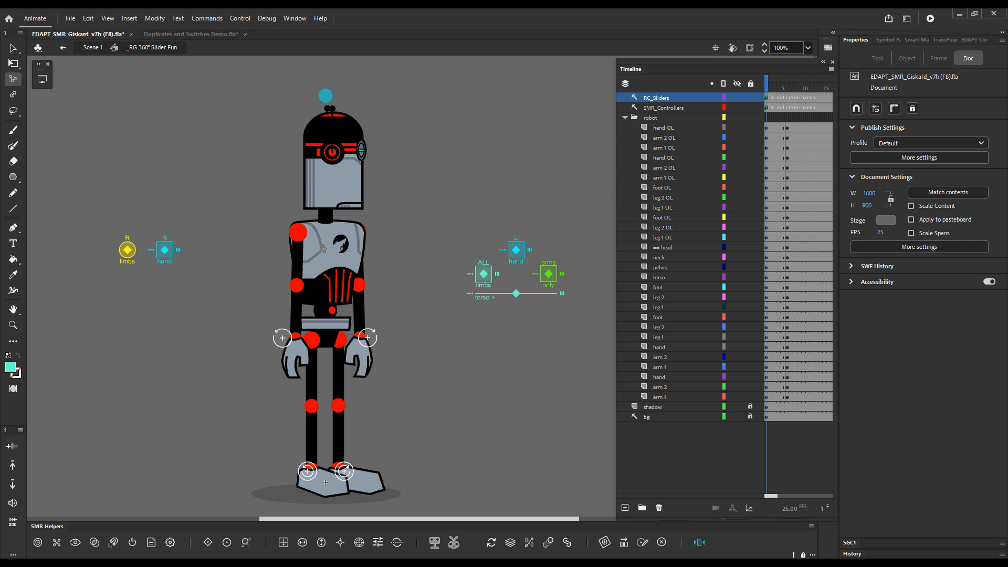
{"action": "left_click_drag", "start_coordinate": [327, 270], "coordinate": [209, 247]}
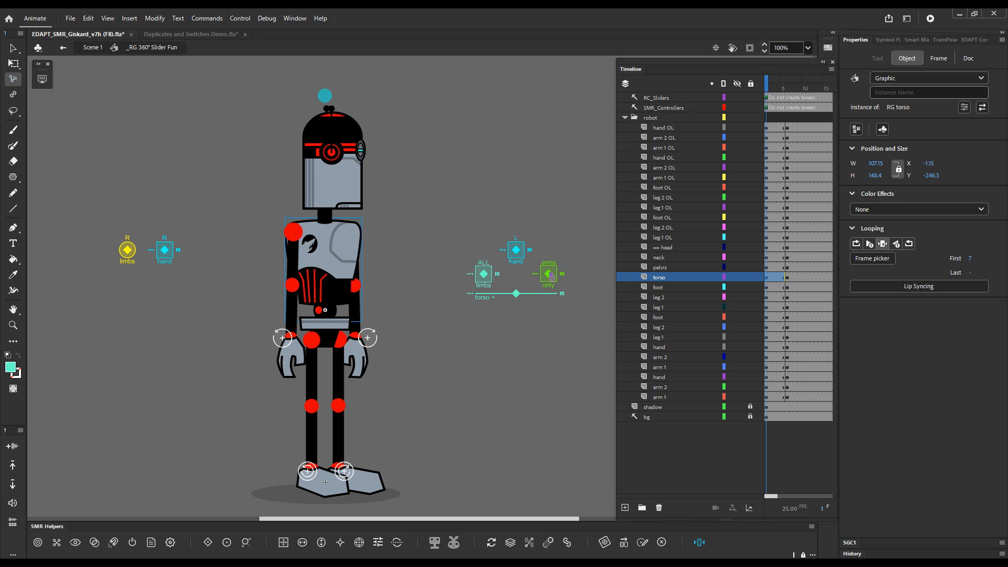
{"action": "left_click", "coordinate": [457, 480]}
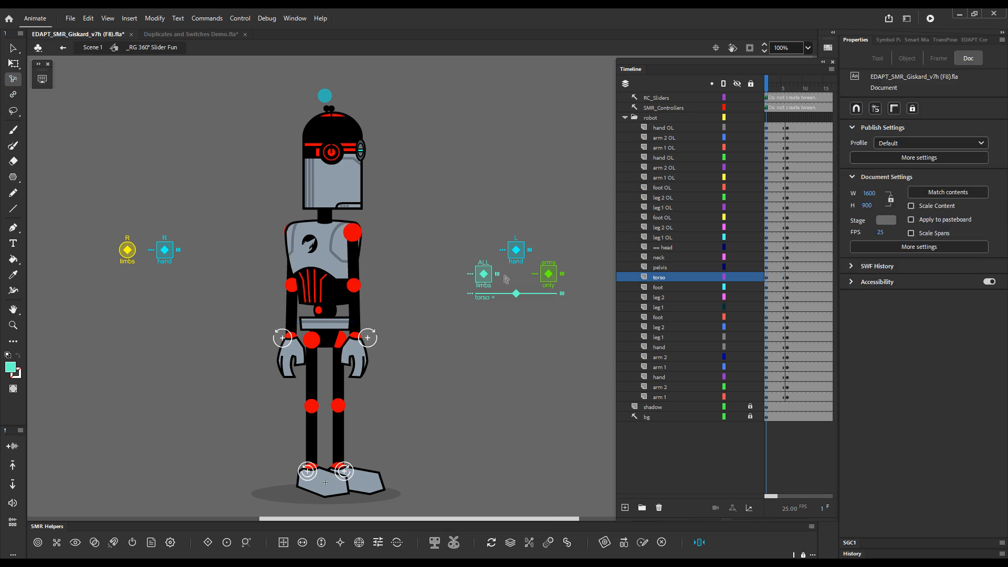
Turn the robot's head and raise its right hand across the chest, setting that hand to first frame 6.
{"action": "key", "text": "alt+shift"}
{"action": "left_click_drag", "start_coordinate": [302, 186], "coordinate": [214, 177]}
{"action": "left_click_drag", "start_coordinate": [282, 338], "coordinate": [301, 253]}
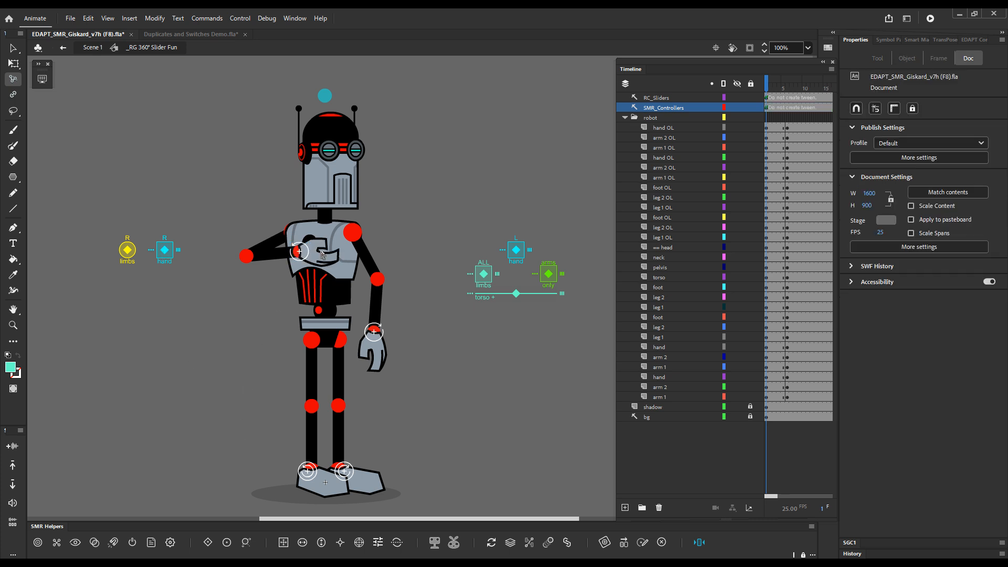
{"action": "left_click", "coordinate": [331, 258], "text": "alt+shift"}
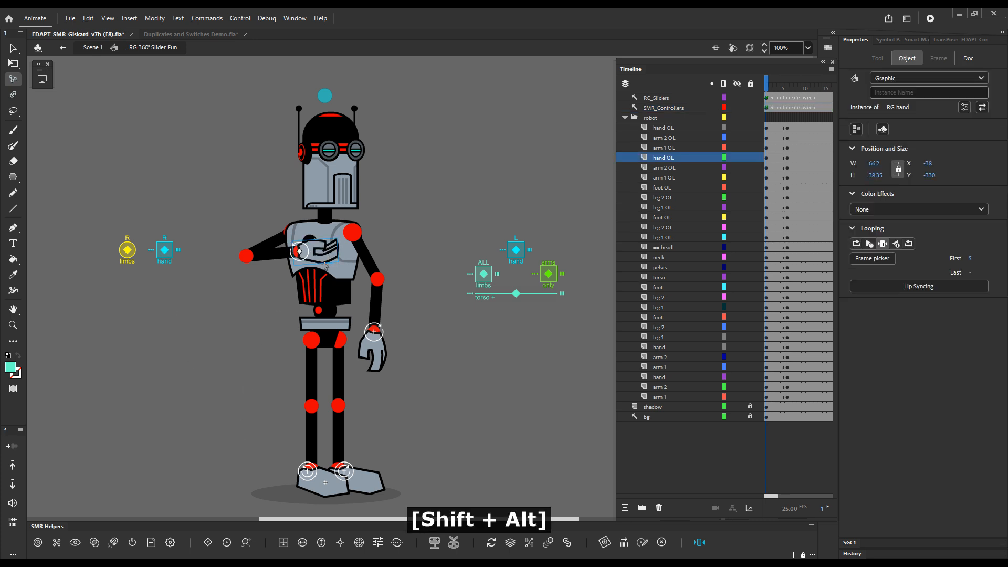
{"action": "left_click", "coordinate": [324, 263], "text": "alt+shift"}
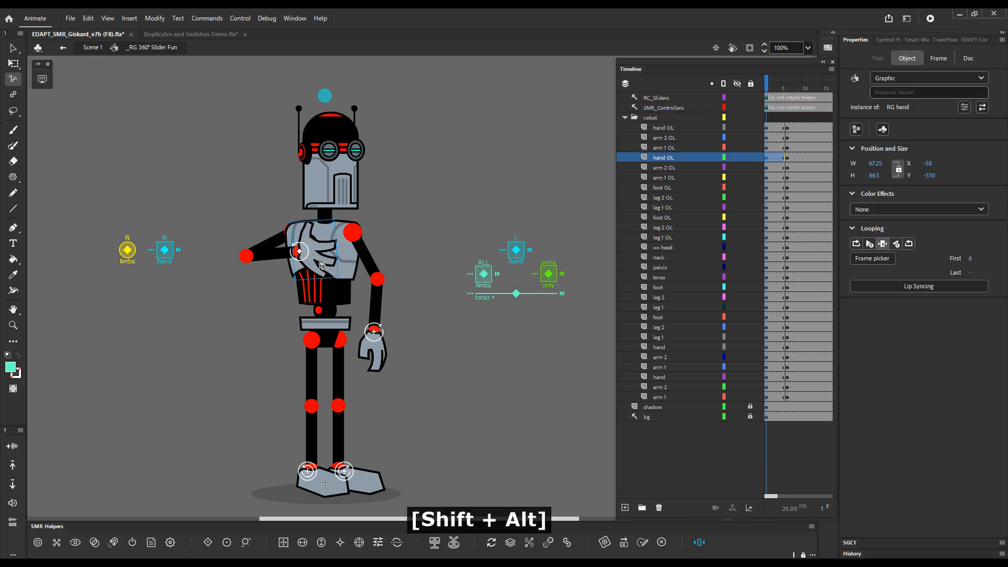
Set the robot's pelvis to first frame 16 and lower the hand on the chest slightly.
{"action": "left_click", "coordinate": [306, 328], "text": "alt+shift"}
{"action": "left_click", "coordinate": [307, 328], "text": "alt+shift"}
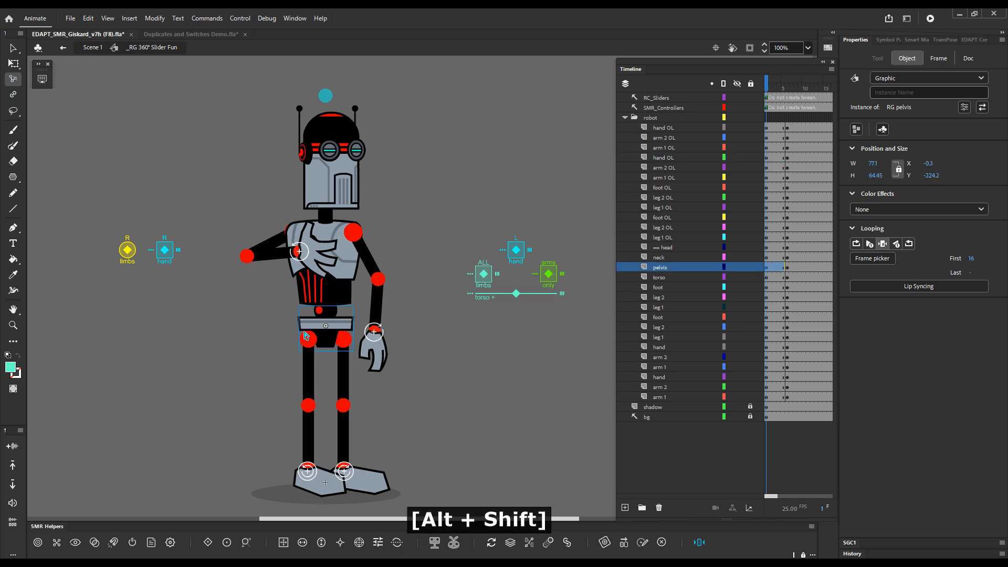
{"action": "left_click", "coordinate": [454, 326]}
{"action": "left_click_drag", "start_coordinate": [300, 252], "coordinate": [300, 255]}
{"action": "left_click", "coordinate": [315, 269]}
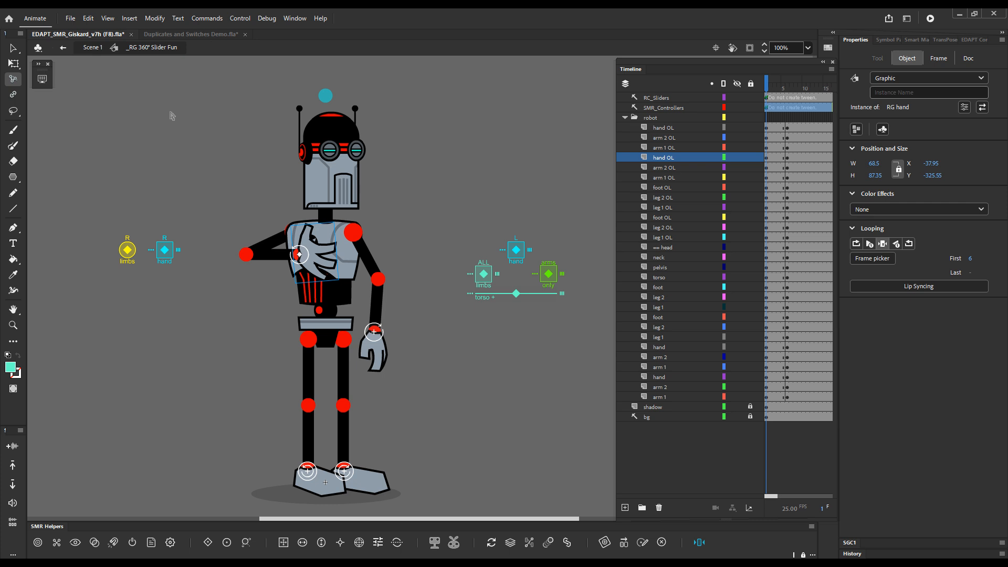
{"action": "left_click", "coordinate": [198, 163]}
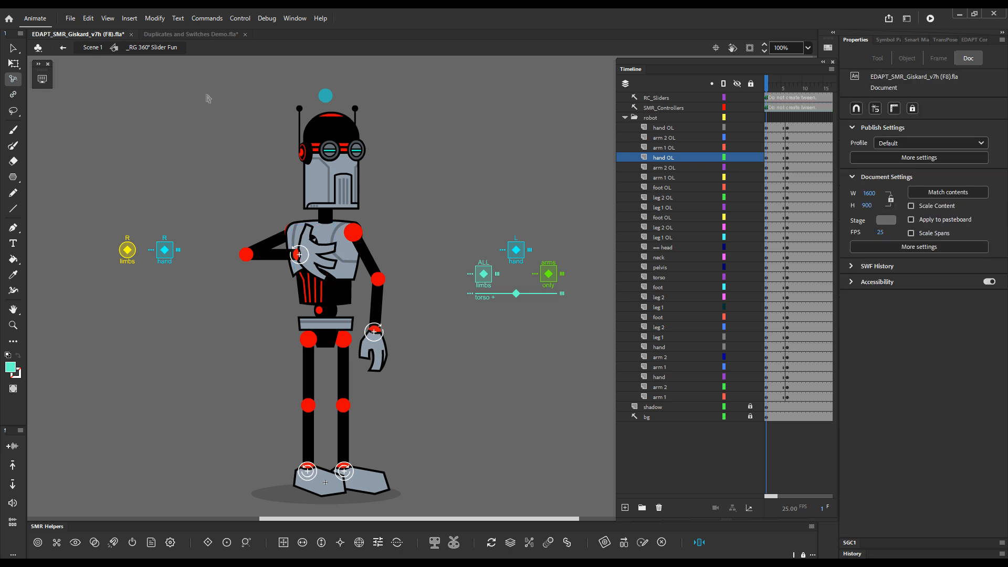
Switch to Duplicates and Switches Demo.fla and create a Visibility Switch RC slider for the star, coloured with the star's turquoise.
{"action": "left_click", "coordinate": [187, 35]}
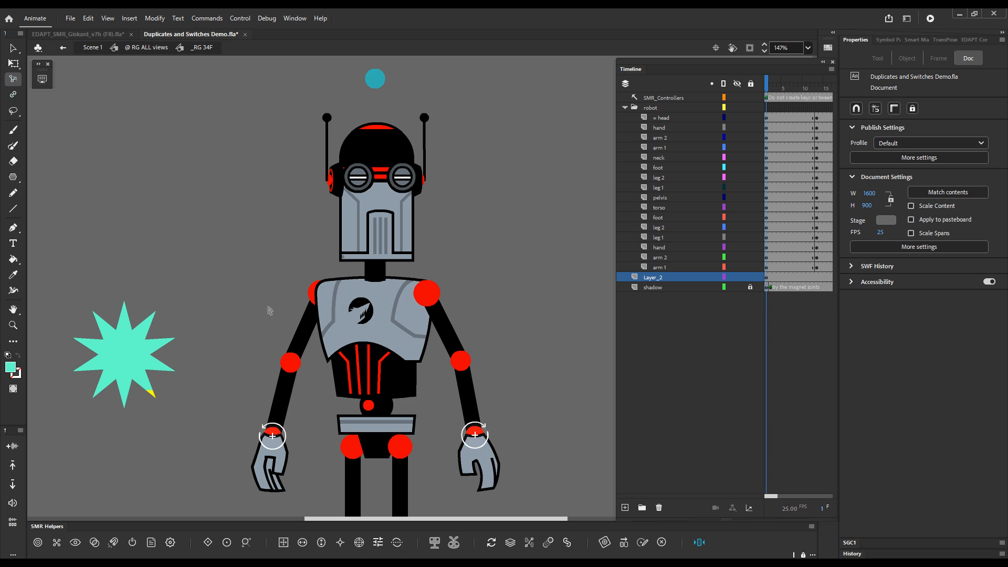
{"action": "left_click", "coordinate": [137, 367]}
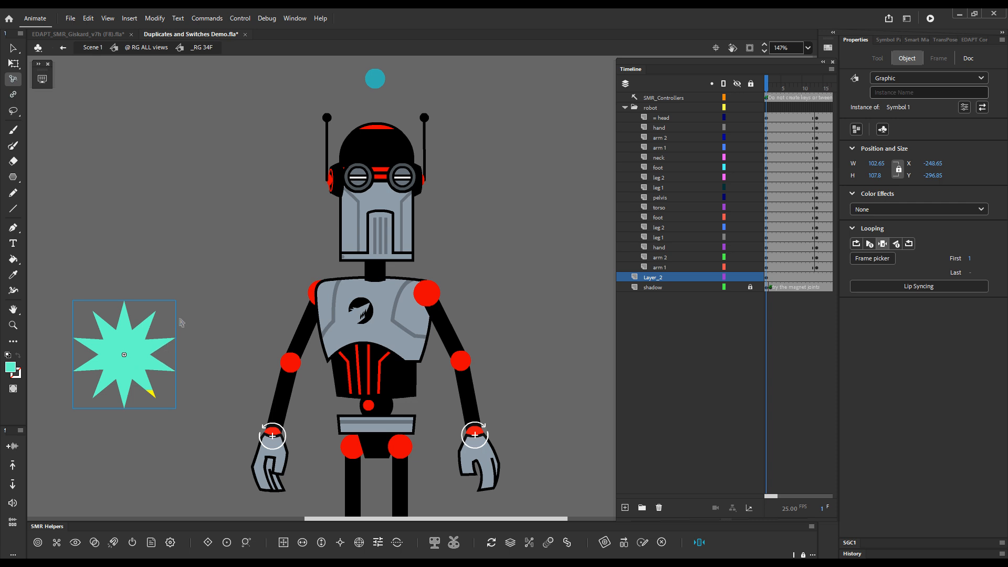
{"action": "left_click", "coordinate": [378, 542]}
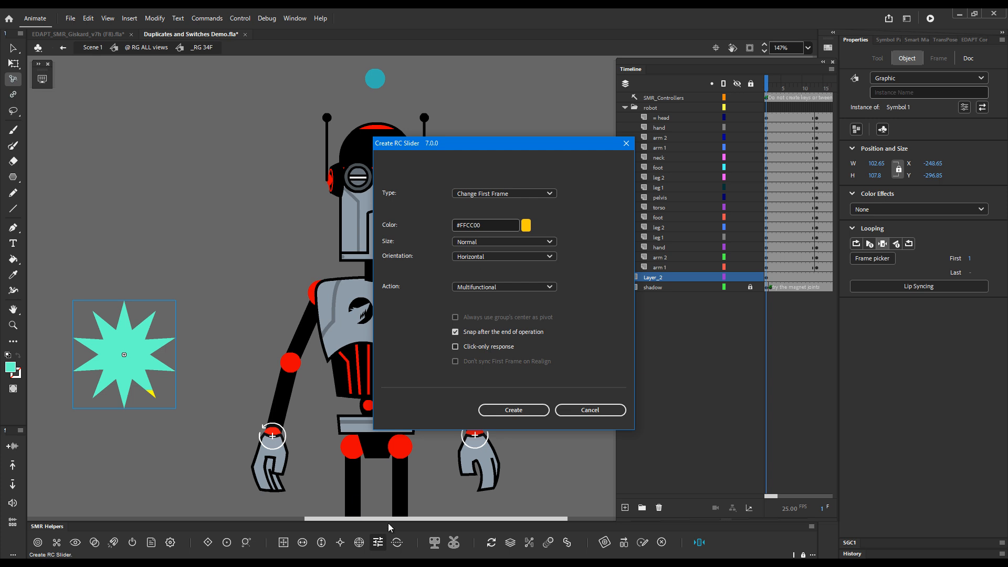
{"action": "left_click", "coordinate": [551, 195]}
{"action": "left_click", "coordinate": [493, 310]}
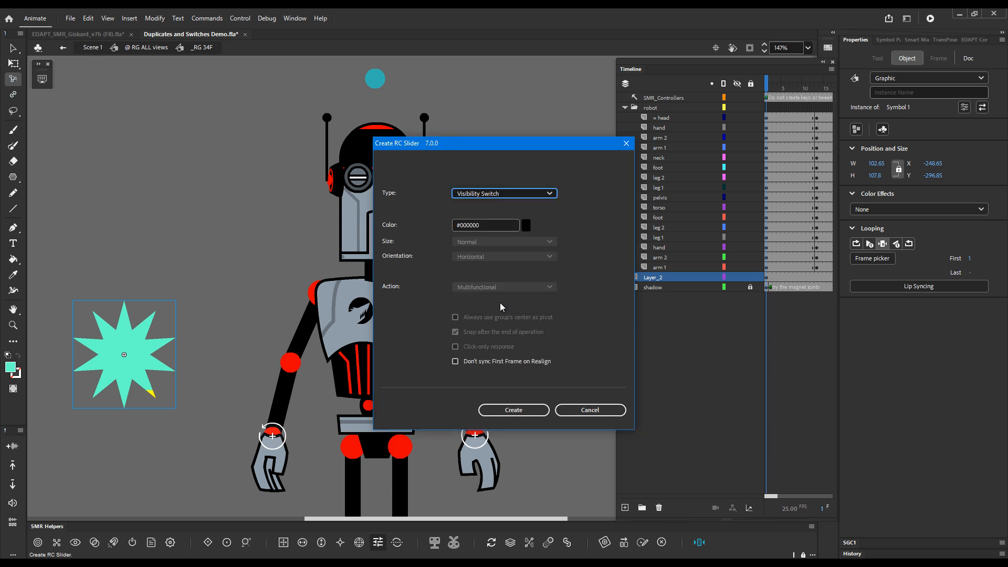
{"action": "left_click", "coordinate": [526, 225]}
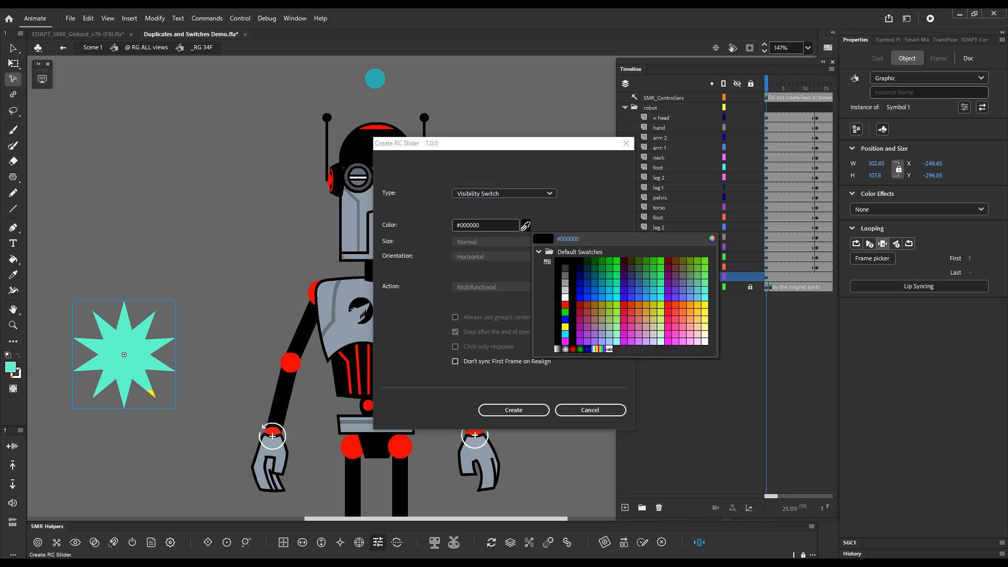
{"action": "left_click", "coordinate": [136, 340]}
{"action": "left_click", "coordinate": [513, 410]}
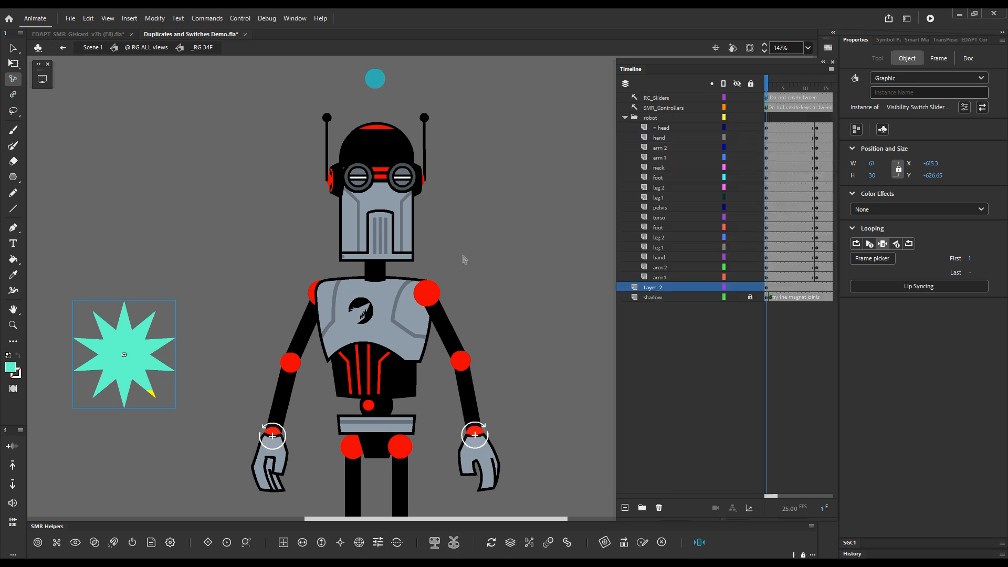
Move the visibility switch off the robot's shoulder to beside the star, and toggle the star off and on with it.
{"action": "left_click_drag", "start_coordinate": [422, 288], "coordinate": [222, 303]}
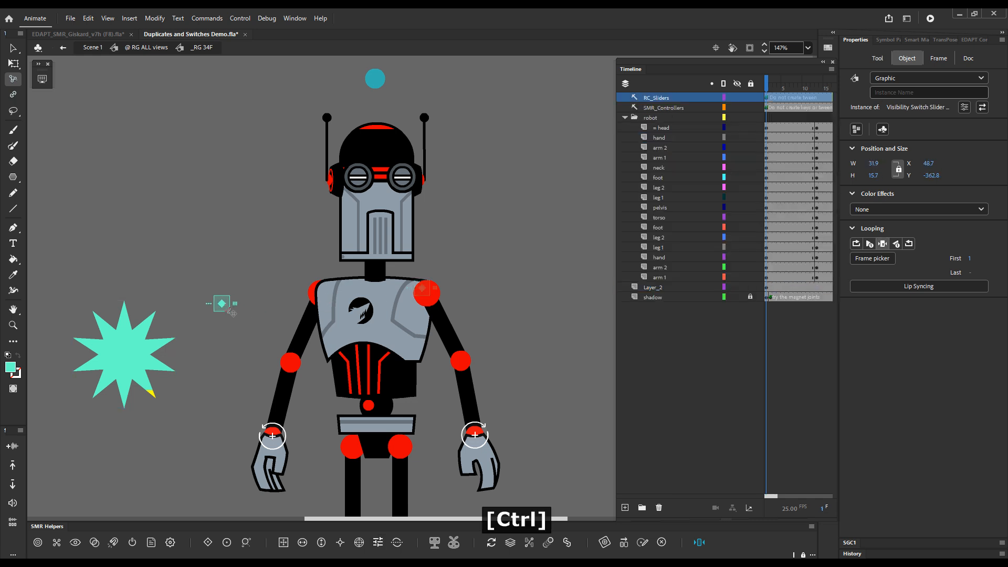
{"action": "left_click", "coordinate": [226, 379]}
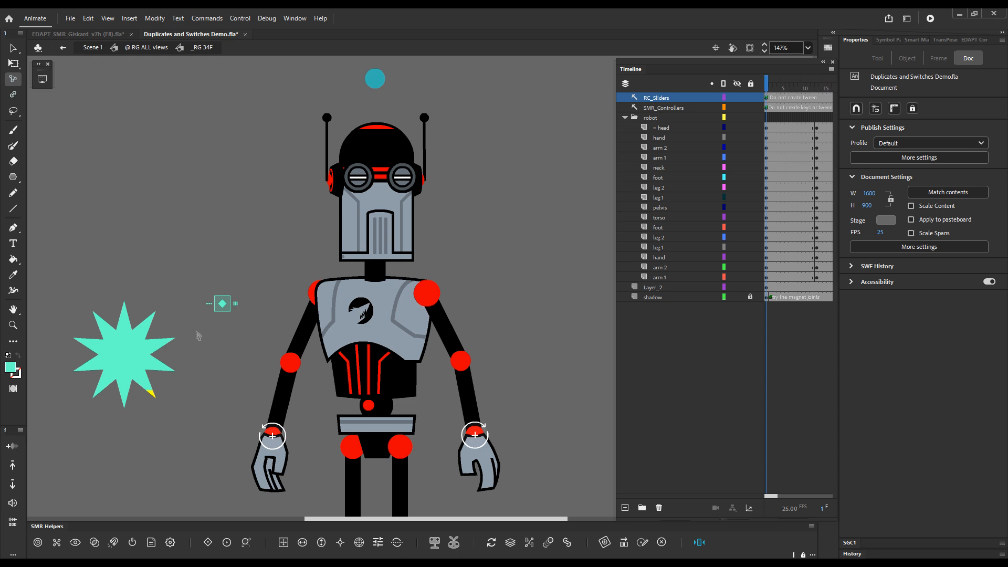
{"action": "left_click", "coordinate": [224, 310]}
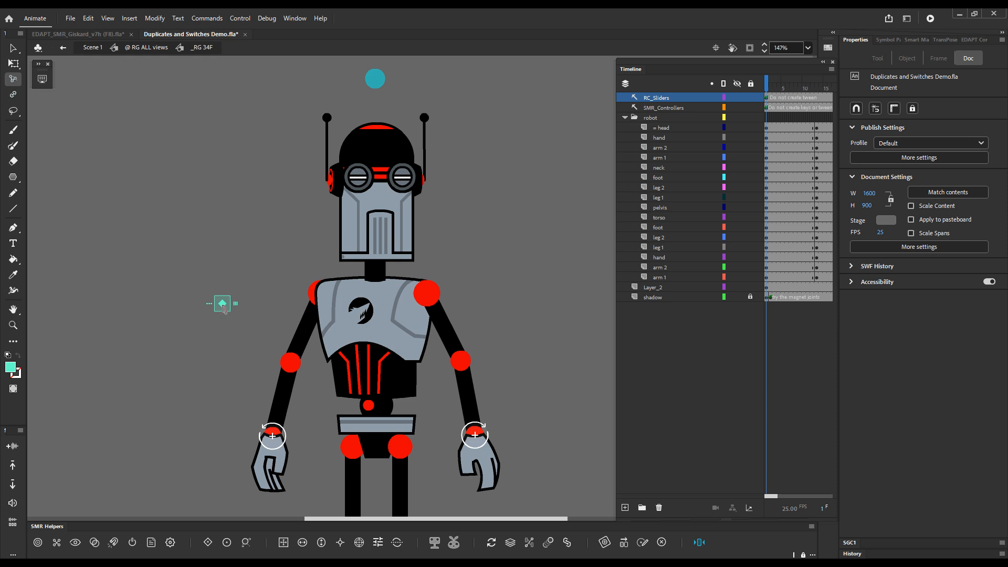
{"action": "left_click", "coordinate": [223, 310]}
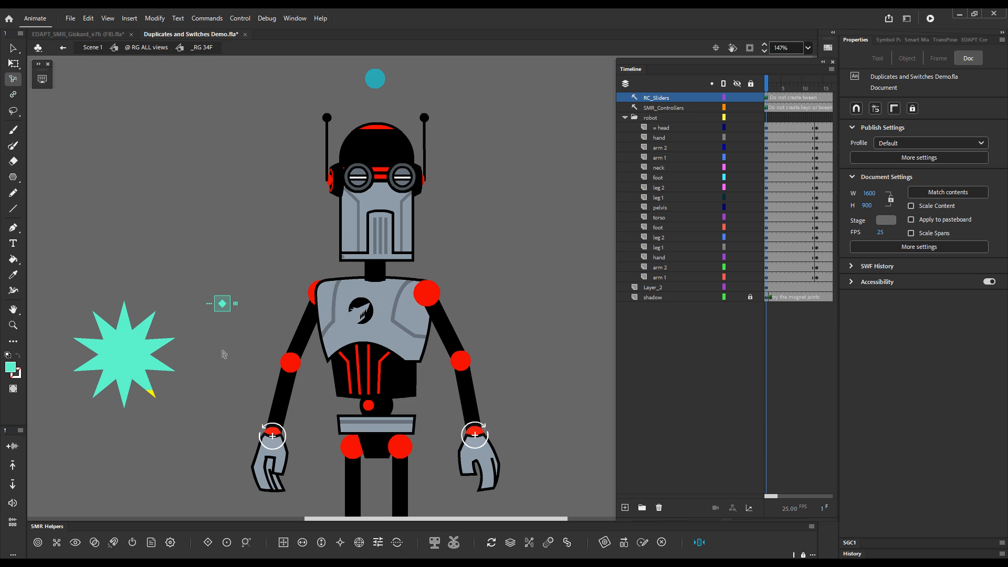
Check how the star responds to the visibility switch while Layer_2 is displayed as outlines.
{"action": "left_click", "coordinate": [137, 367]}
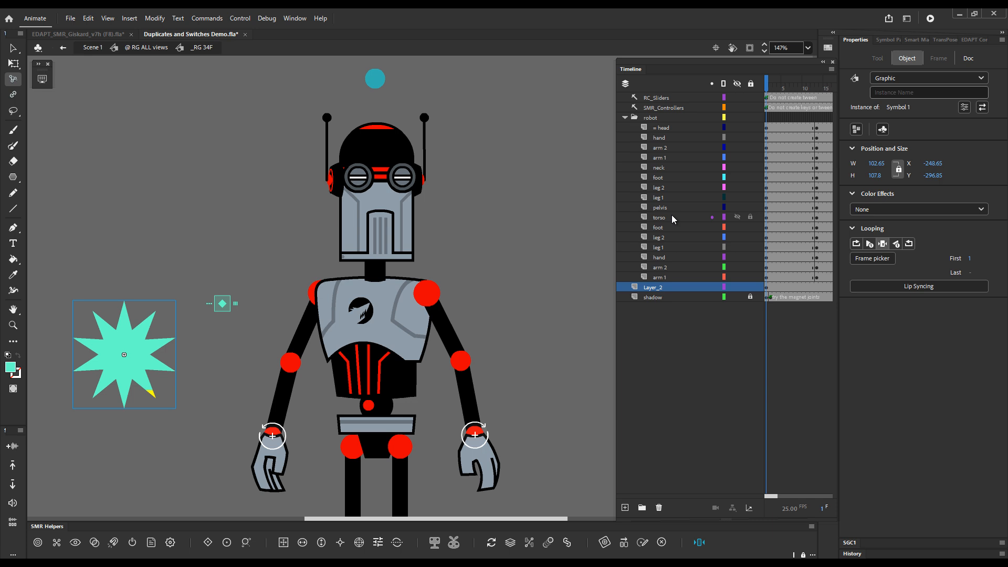
{"action": "key", "text": "ctrl+shift+F5"}
{"action": "key", "text": "F5"}
{"action": "left_click", "coordinate": [224, 377]}
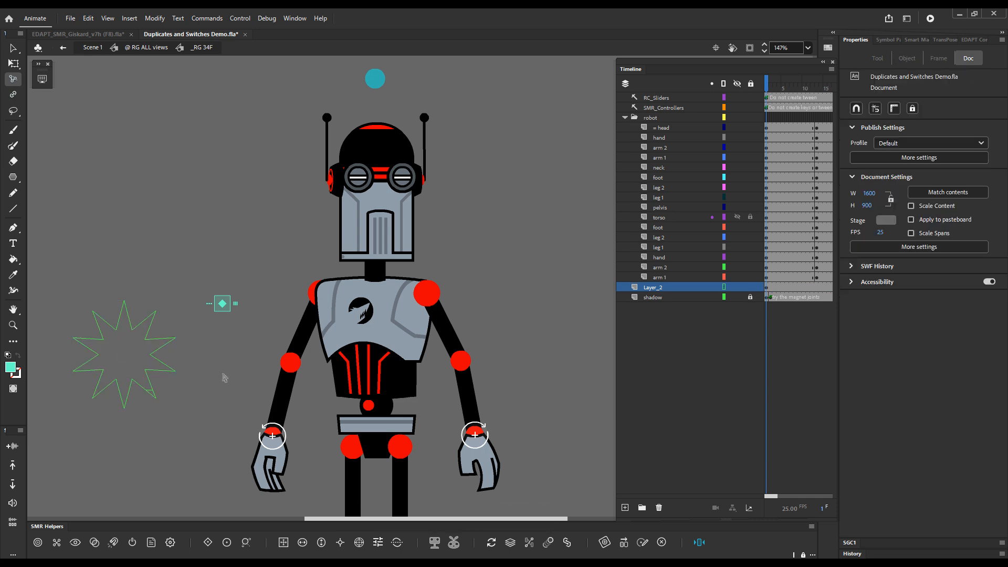
{"action": "left_click", "coordinate": [222, 307]}
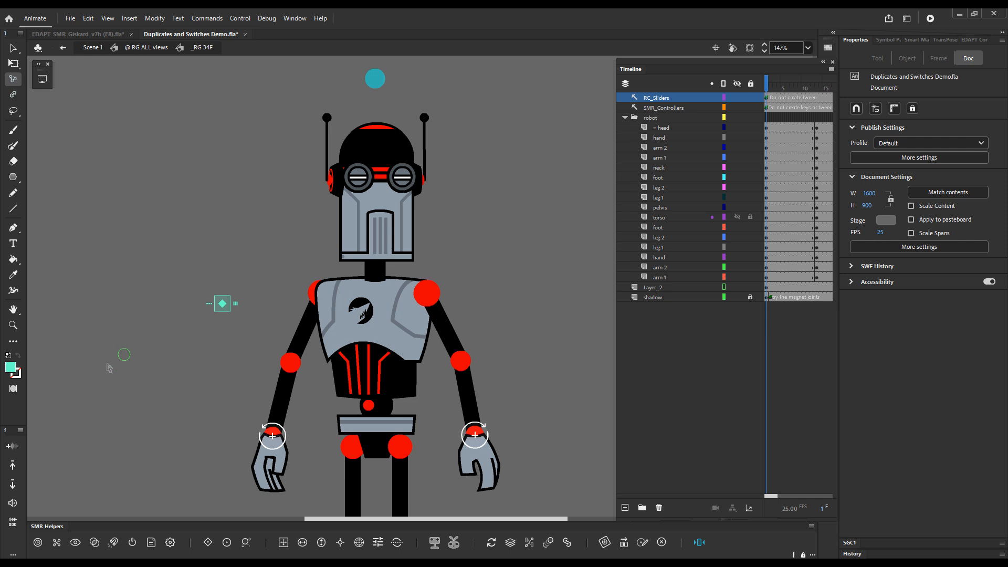
{"action": "left_click", "coordinate": [228, 306]}
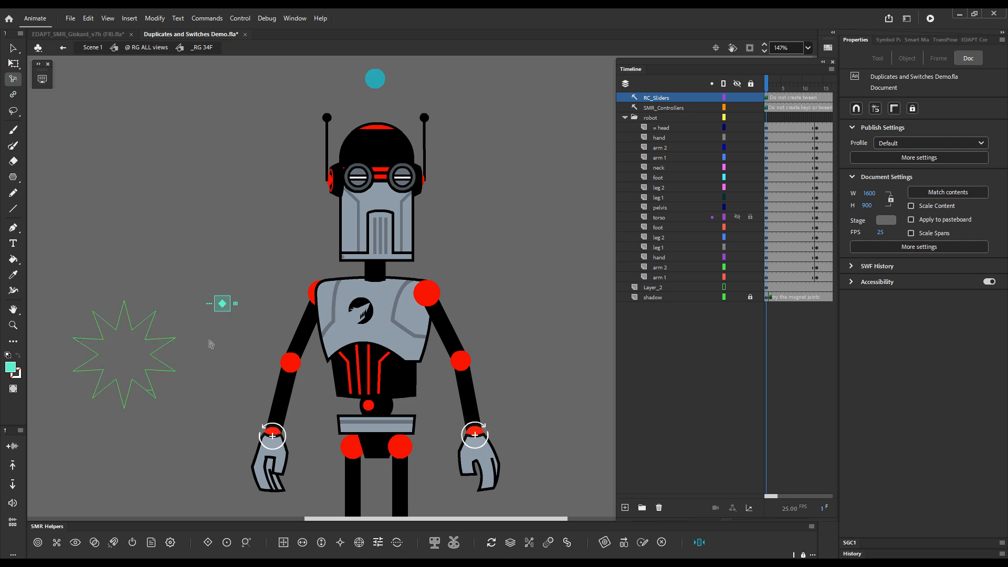
{"action": "left_click", "coordinate": [724, 287]}
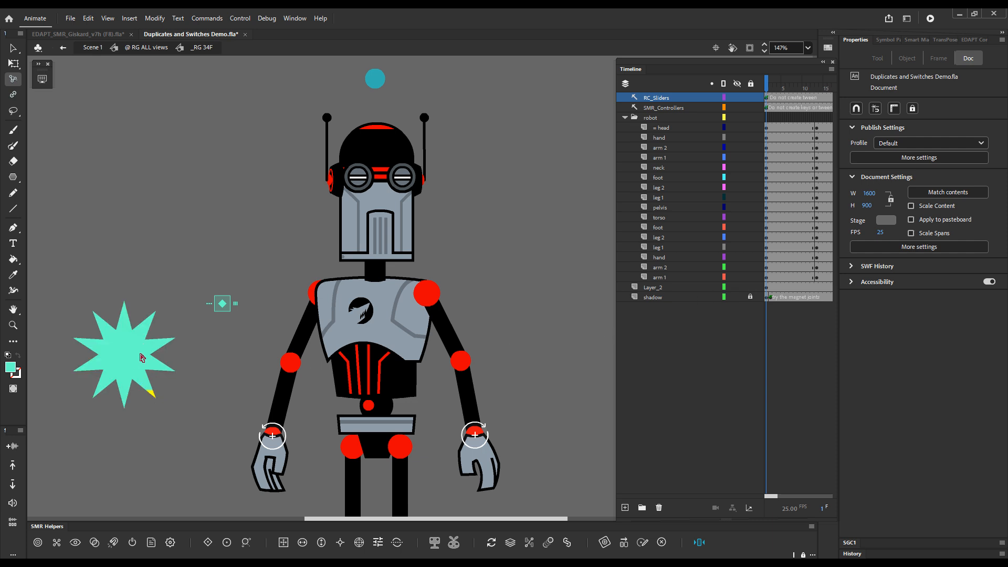
Move the star upward on the stage and check its hidden state with Layer_2 displayed as outlines.
{"action": "left_click_drag", "start_coordinate": [139, 356], "coordinate": [167, 243]}
{"action": "key", "text": "Delete"}
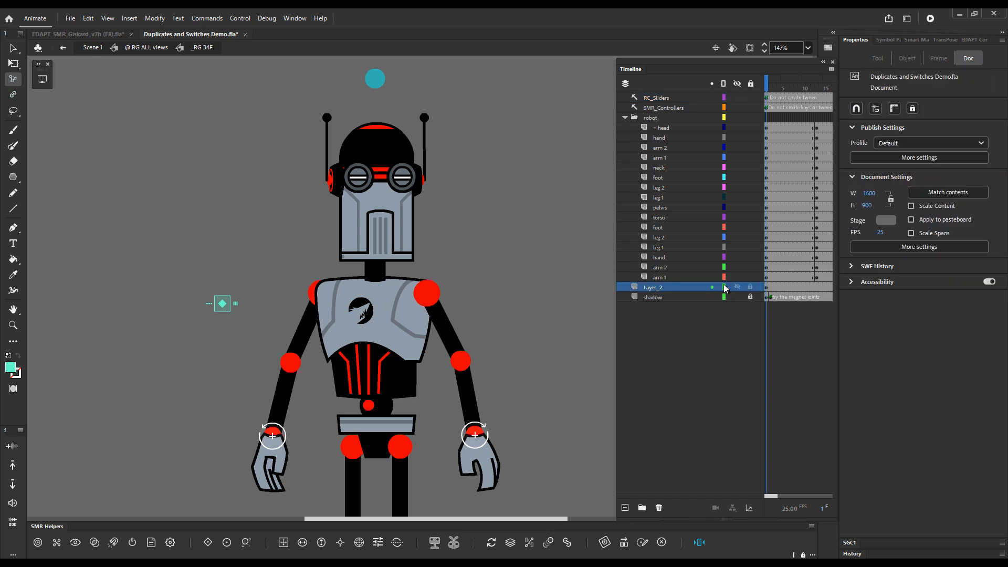
{"action": "key", "text": "shift"}
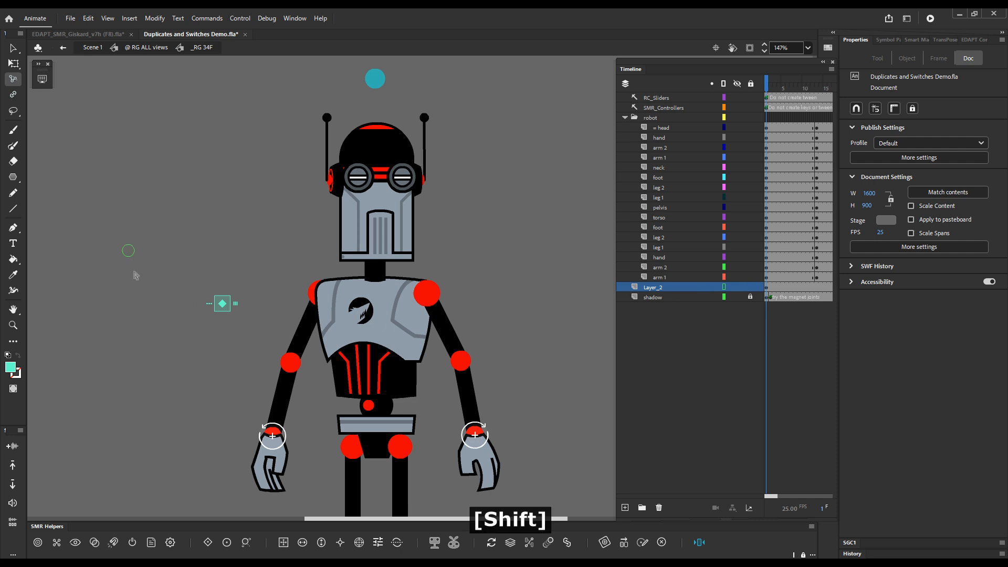
{"action": "key", "text": "v"}
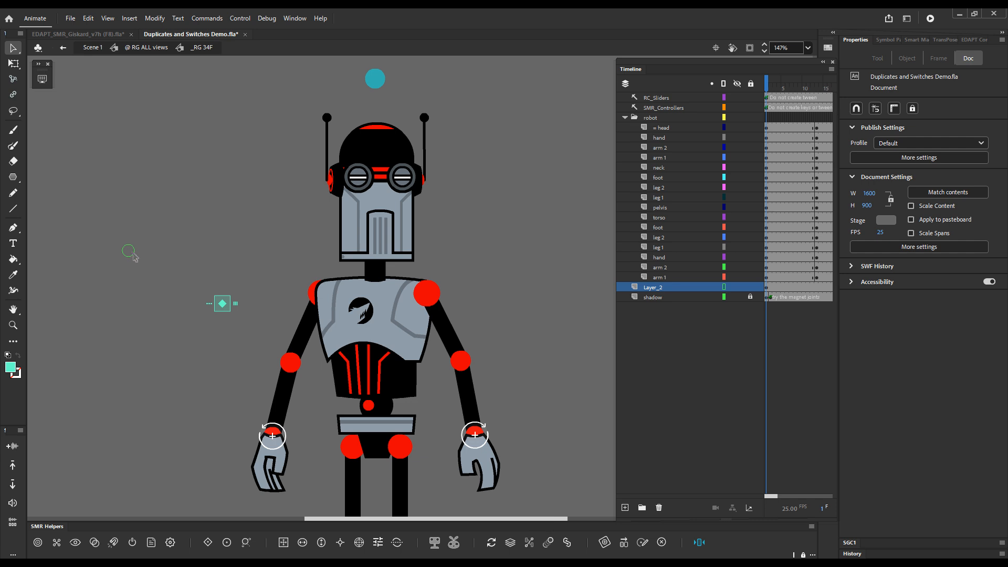
{"action": "left_click", "coordinate": [724, 287]}
{"action": "key", "text": "g"}
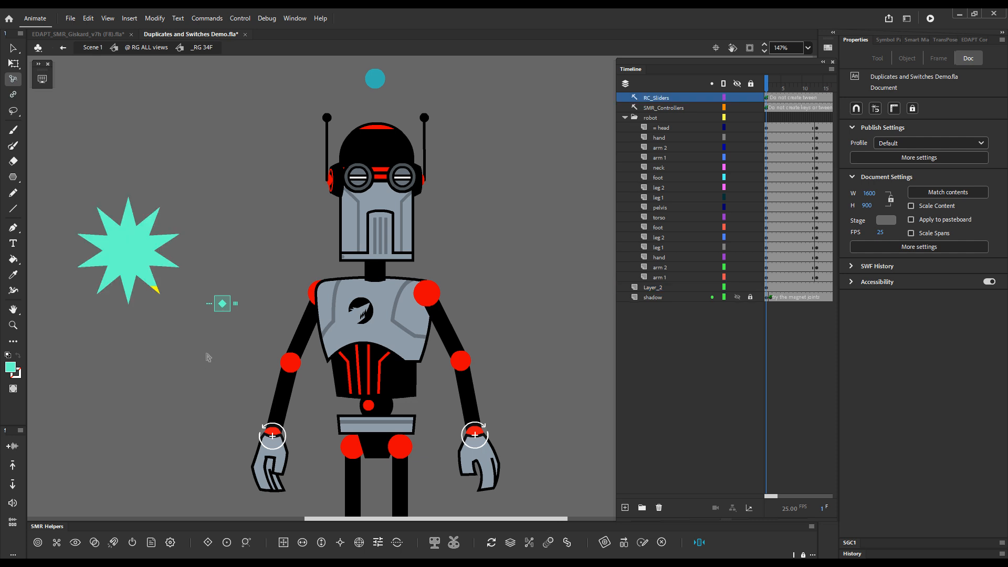
Delete the visibility switch slider and duplicate the star with Element Welder's Duplicate option.
{"action": "left_click_drag", "start_coordinate": [254, 275], "coordinate": [200, 341]}
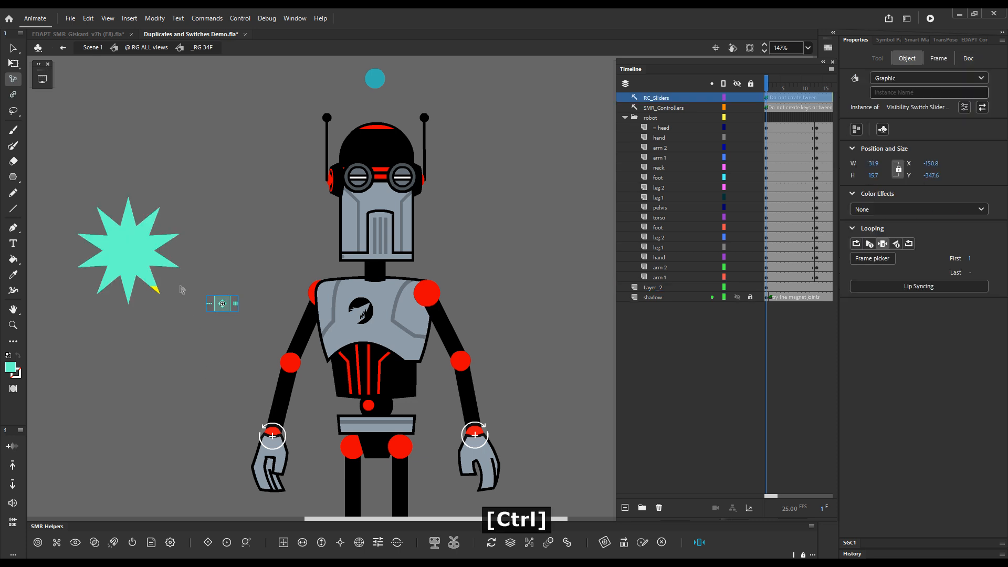
{"action": "key", "text": "Delete"}
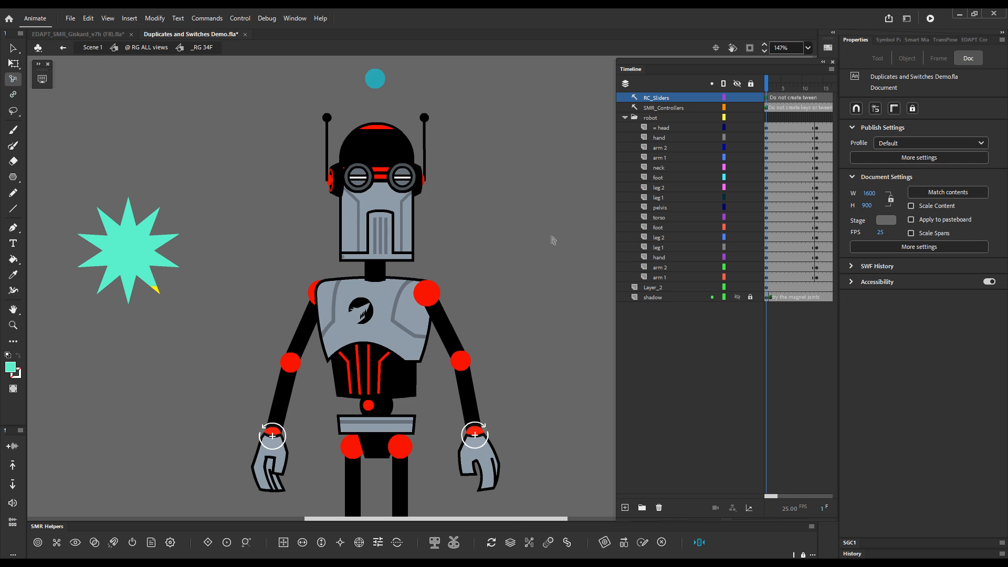
{"action": "left_click", "coordinate": [142, 269]}
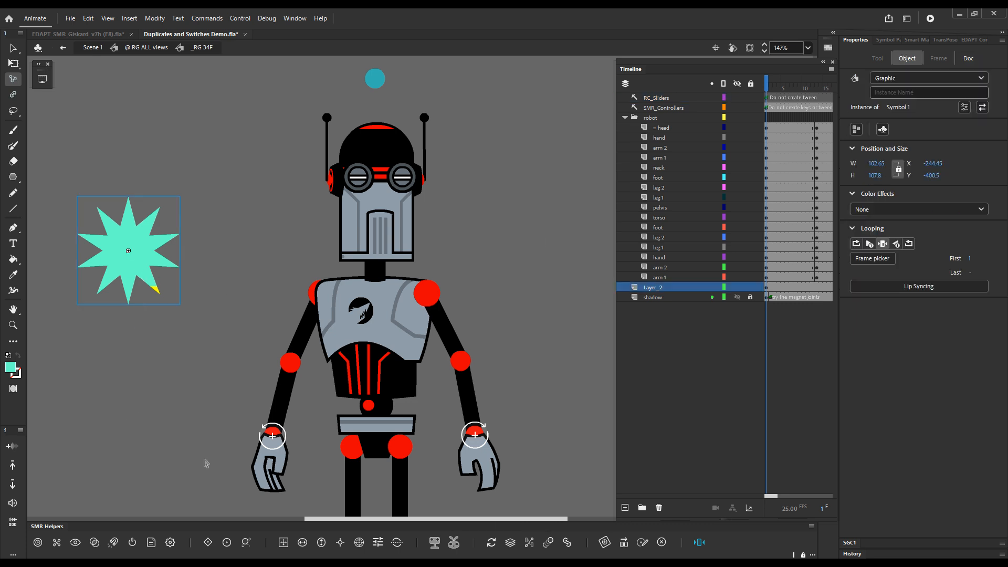
{"action": "left_click", "coordinate": [567, 542]}
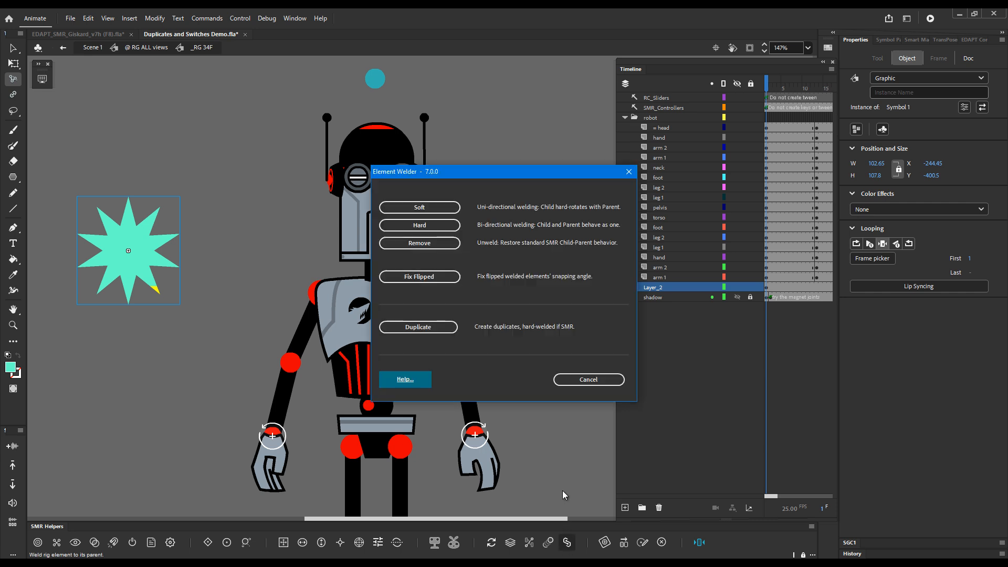
{"action": "left_click", "coordinate": [412, 328]}
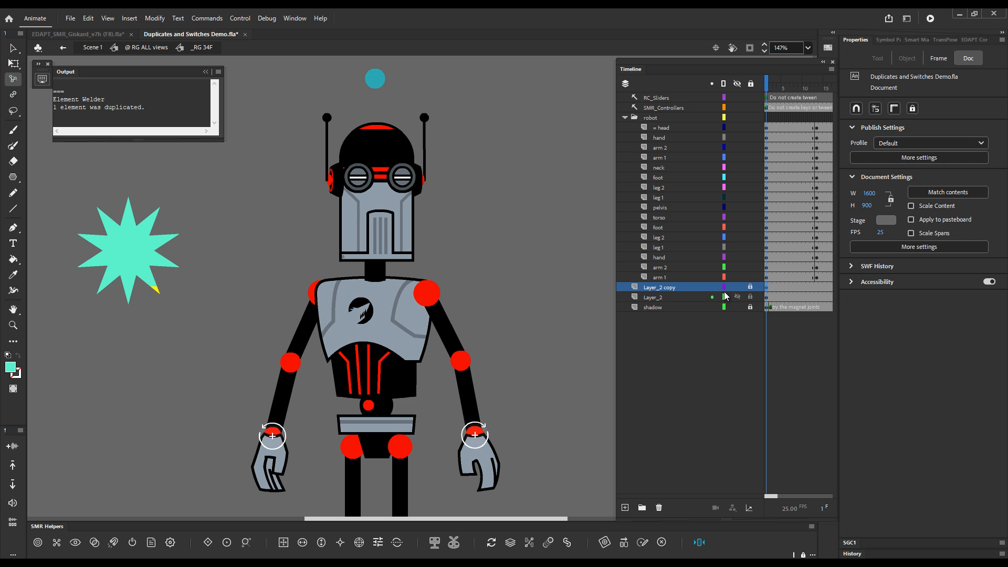
Apply a 100% tint with Red 0, Green 204 and Blue 255 to the duplicated star on Layer_2 copy.
{"action": "key", "text": "v"}
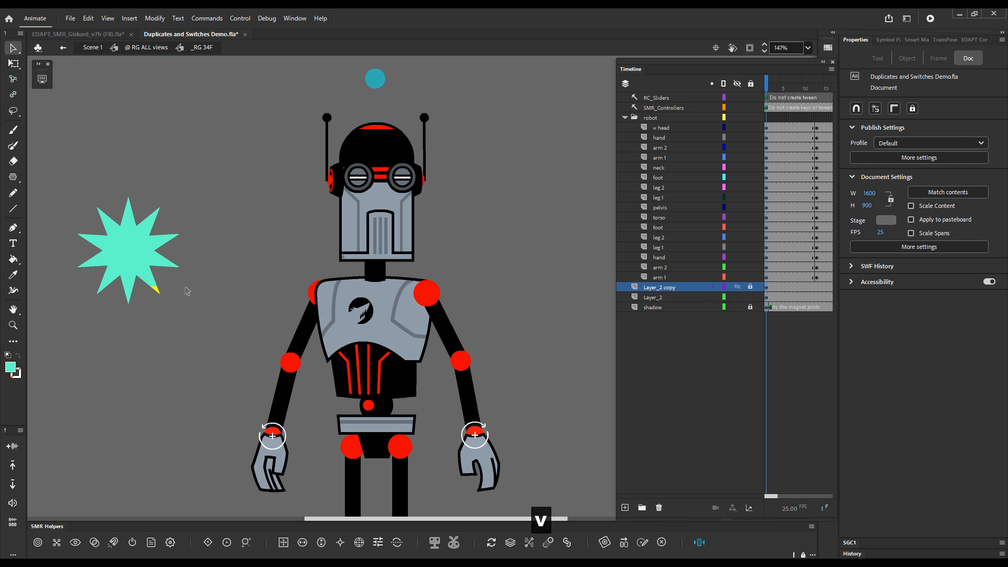
{"action": "left_click", "coordinate": [134, 254]}
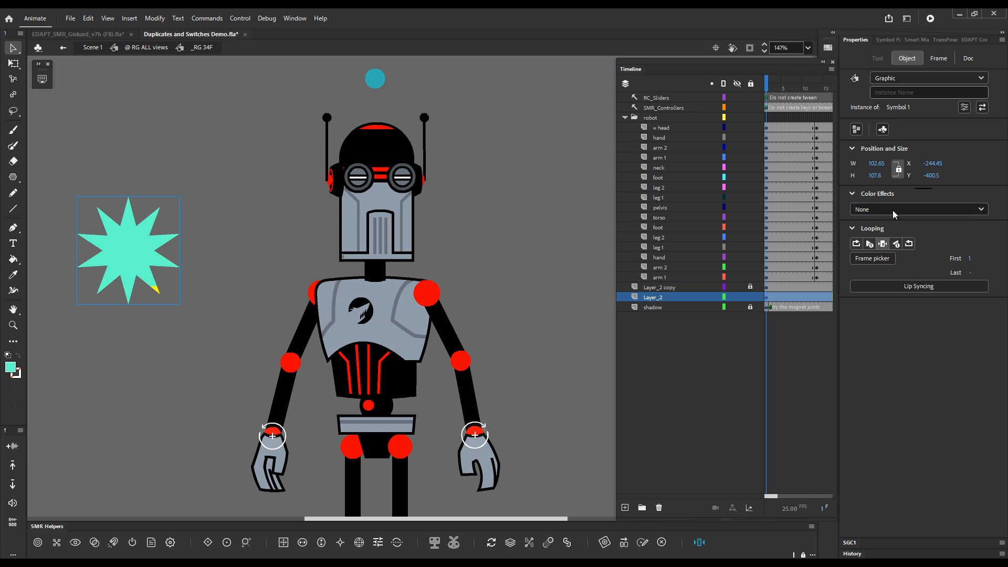
{"action": "left_click", "coordinate": [131, 257]}
{"action": "left_click", "coordinate": [904, 209]}
{"action": "left_click", "coordinate": [892, 243]}
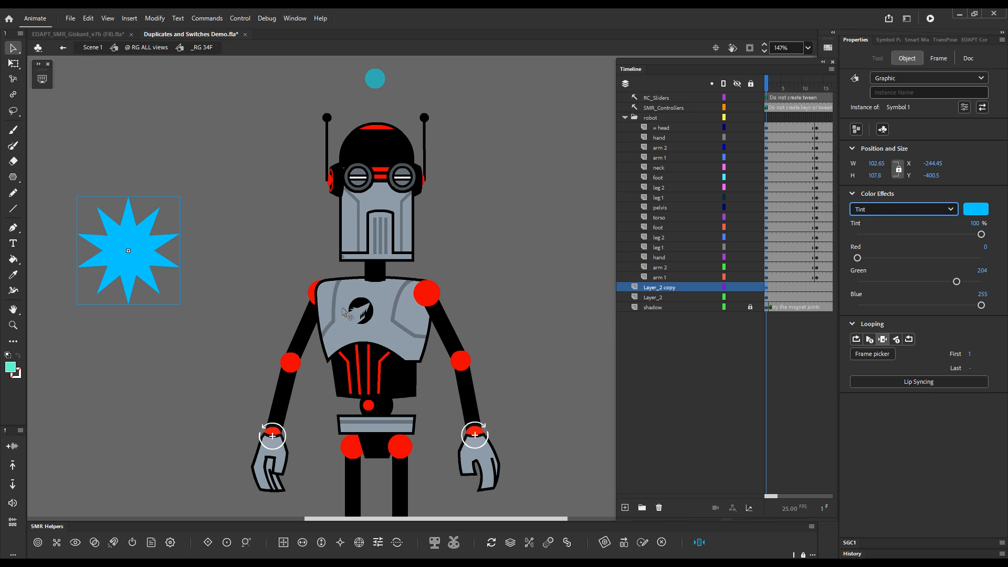
{"action": "left_click", "coordinate": [237, 281]}
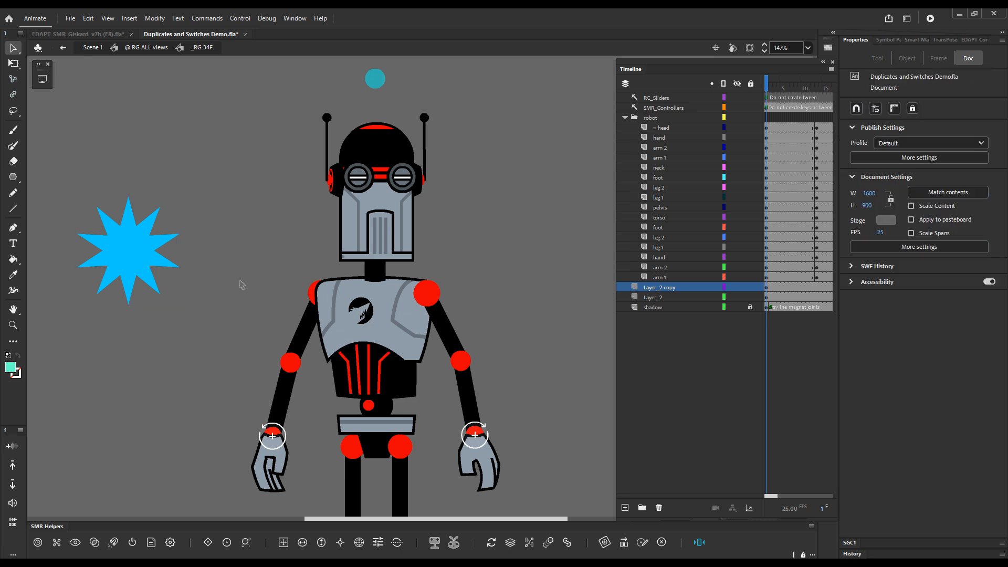
Create a blue Visibility Switch slider for the tinted star and move it off the robot's shoulder to beside the star.
{"action": "left_click", "coordinate": [134, 265]}
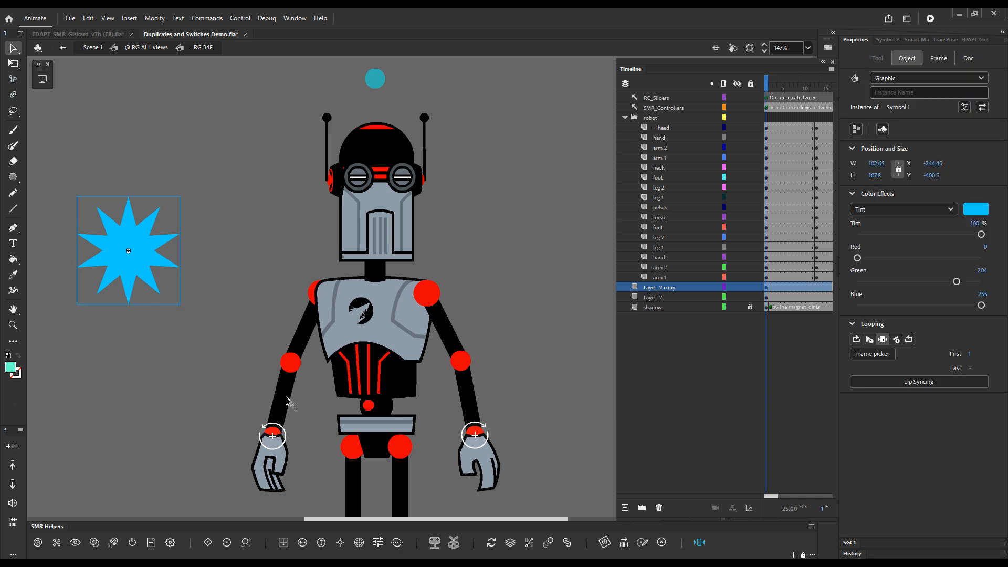
{"action": "left_click", "coordinate": [378, 542]}
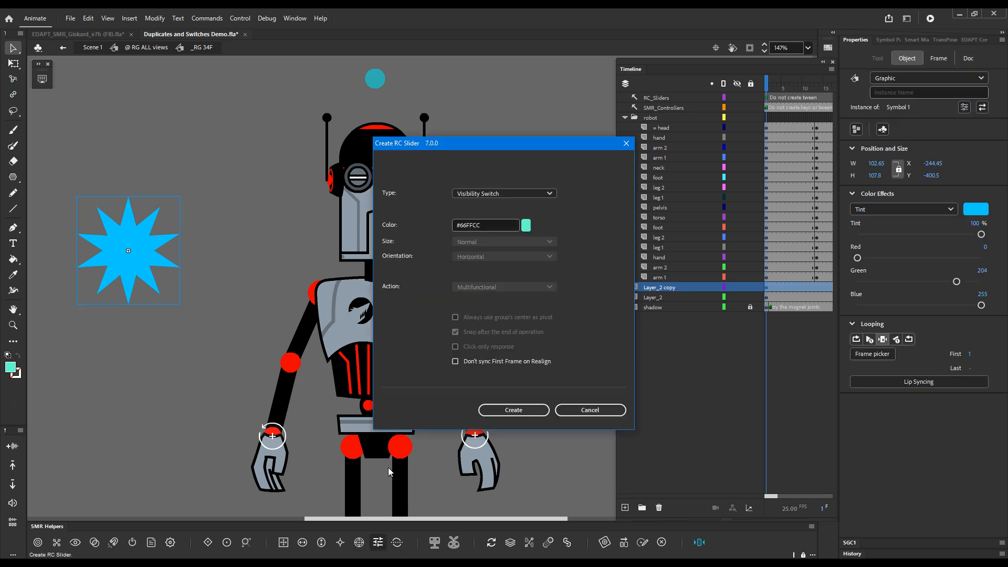
{"action": "left_click", "coordinate": [526, 225]}
{"action": "left_click", "coordinate": [140, 237]}
{"action": "left_click", "coordinate": [514, 410]}
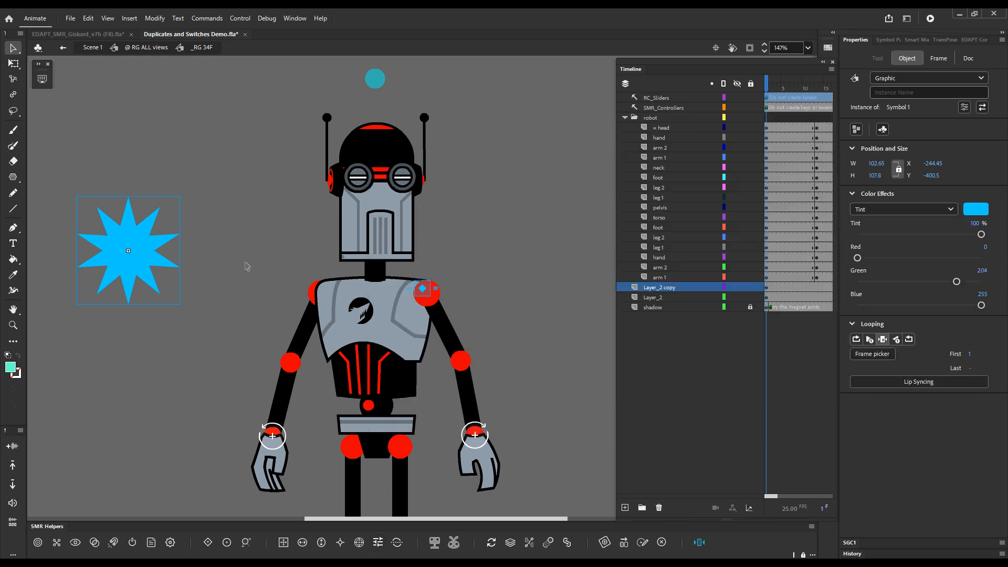
{"action": "left_click_drag", "start_coordinate": [426, 295], "coordinate": [240, 234]}
Hide the blue duplicate star with the visibility switch and display Layer_2 copy as dark blue outlines.
{"action": "key", "text": "g"}
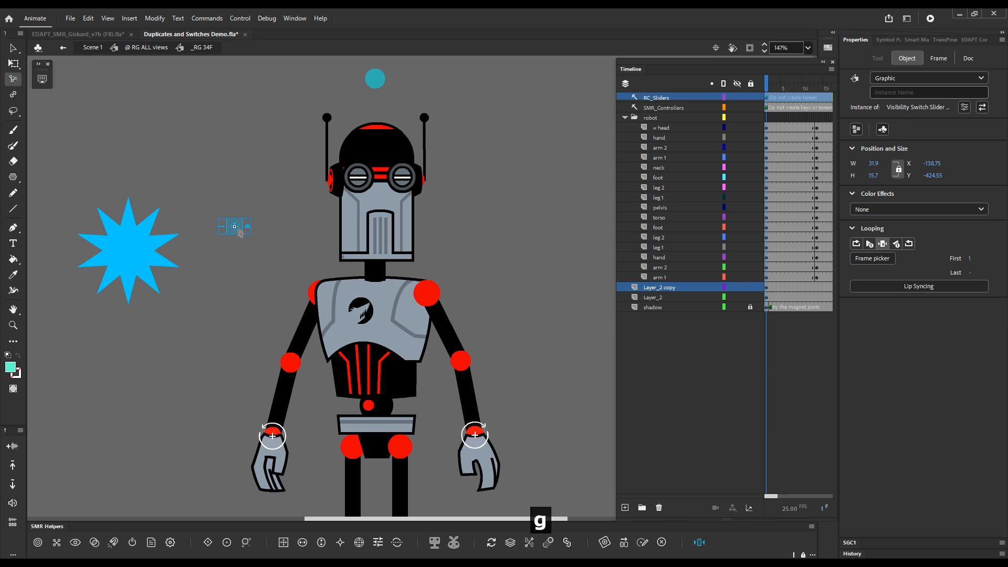
{"action": "left_click", "coordinate": [239, 232]}
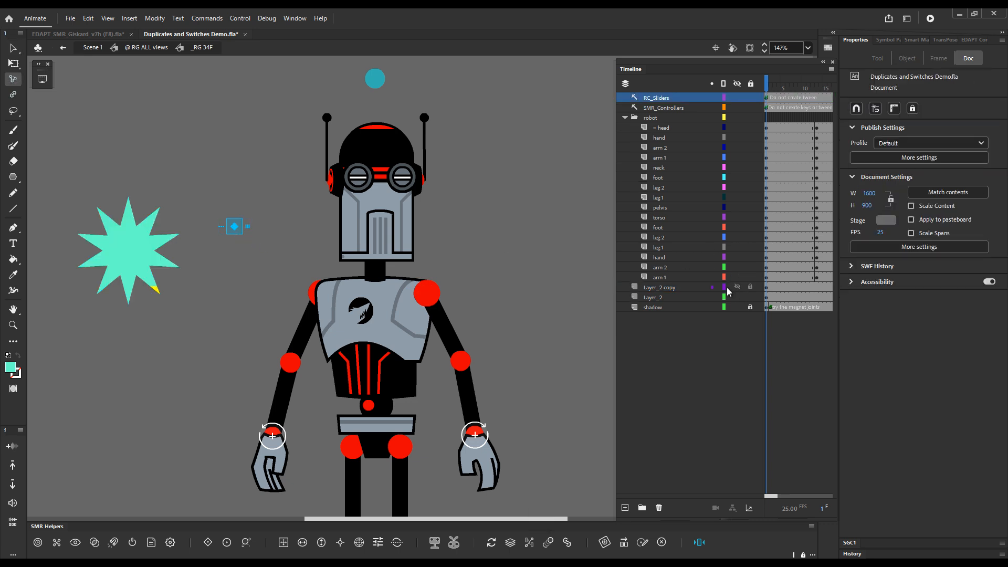
{"action": "left_click", "coordinate": [678, 290]}
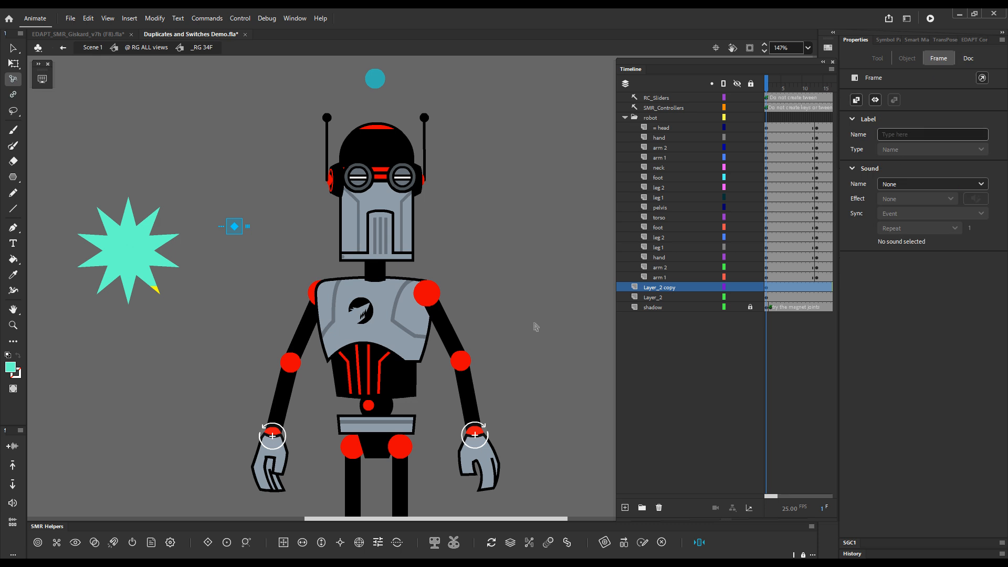
{"action": "left_click", "coordinate": [235, 236]}
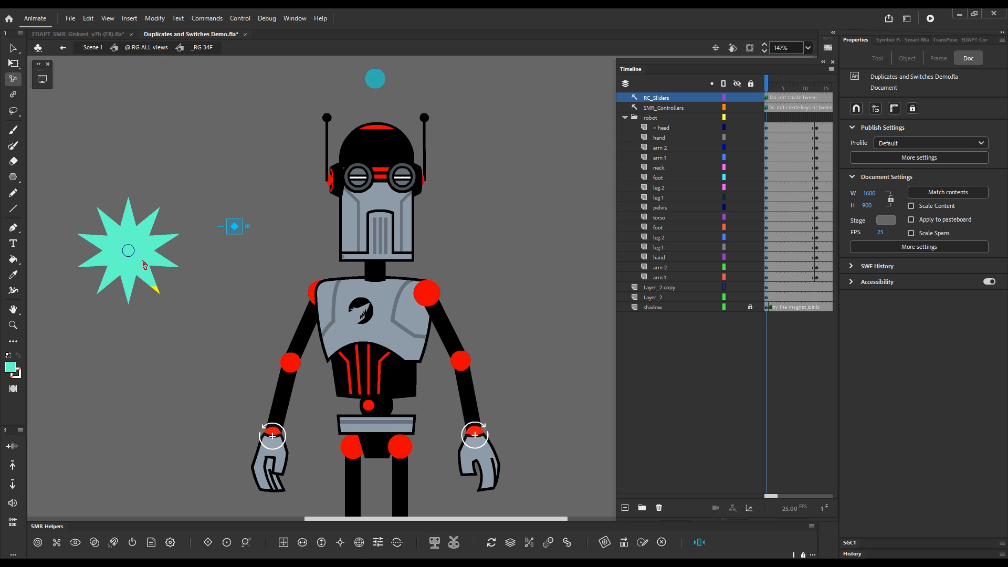
Move the green star down and rotate it, and toggle the duplicate on and off to check its alignment with the star.
{"action": "left_click_drag", "start_coordinate": [142, 264], "coordinate": [170, 380]}
{"action": "left_click_drag", "start_coordinate": [164, 357], "coordinate": [105, 387]}
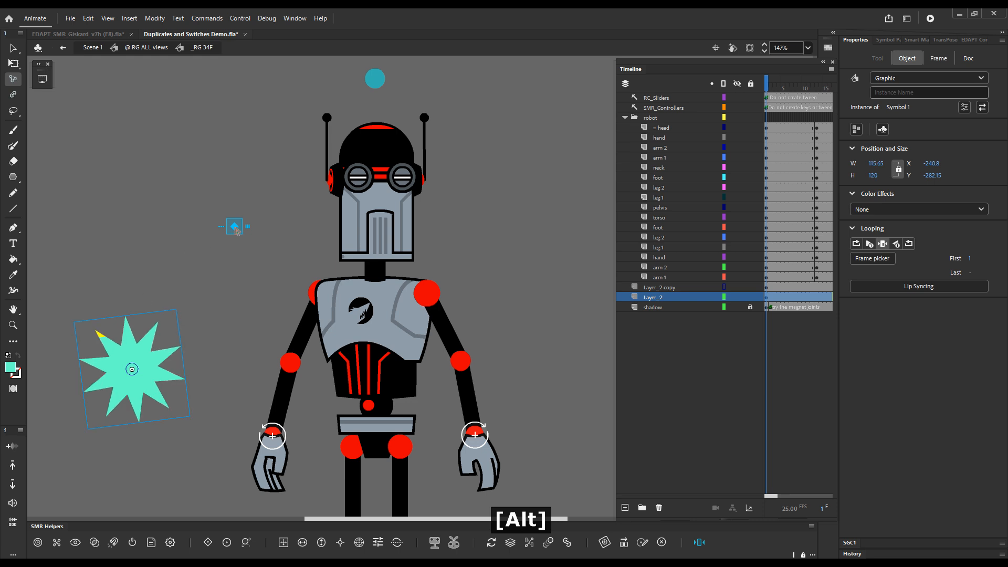
{"action": "left_click", "coordinate": [239, 239]}
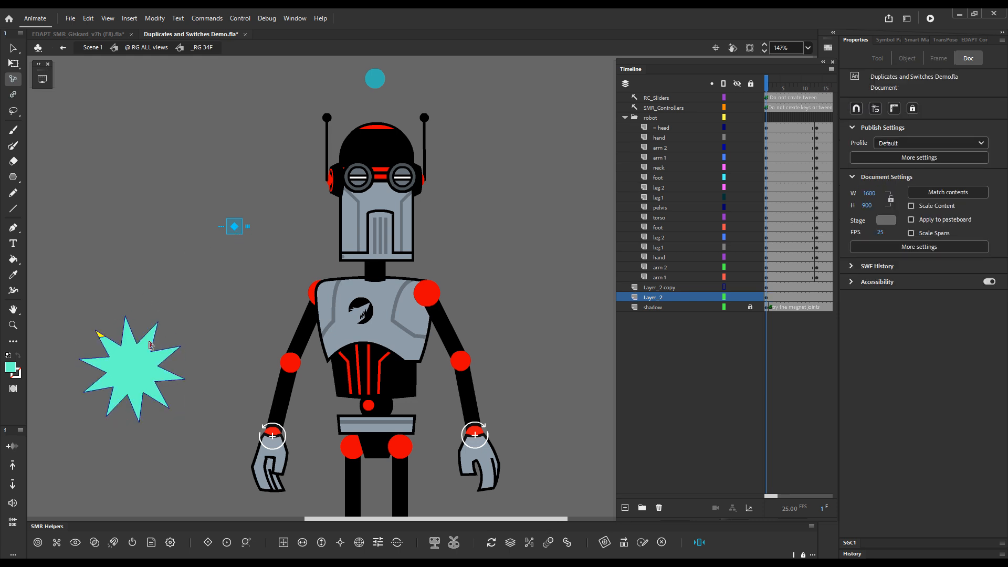
{"action": "left_click", "coordinate": [724, 287]}
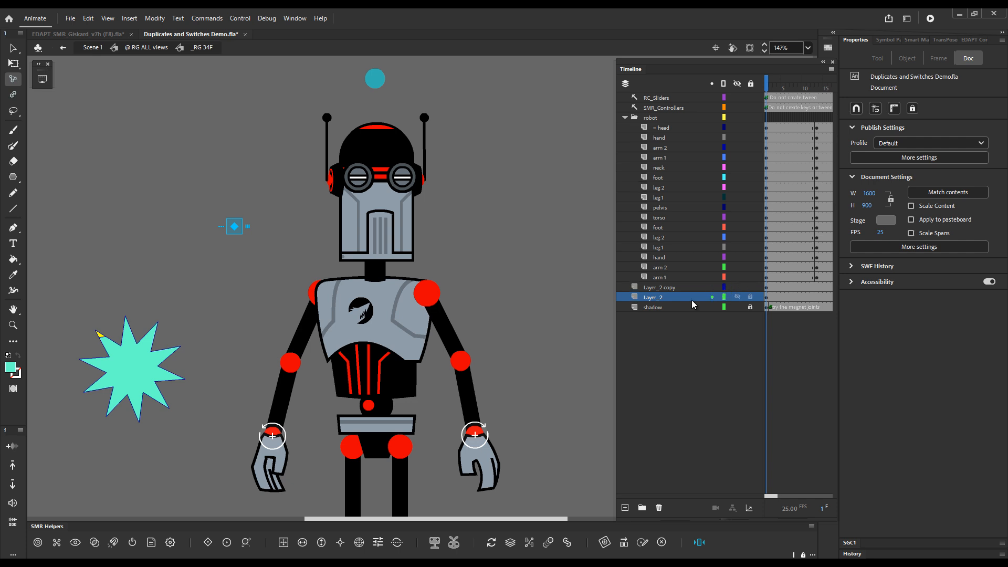
{"action": "left_click", "coordinate": [234, 226]}
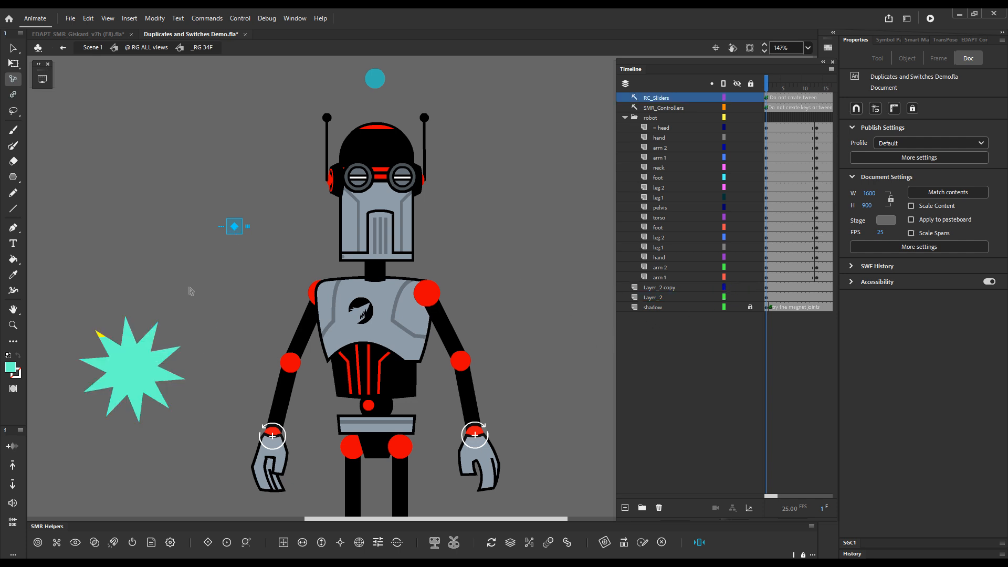
Move the green star up while Layer_2 copy is outlined, and show the blue duplicate again in full color.
{"action": "left_click", "coordinate": [724, 287]}
{"action": "key", "text": "ctrl"}
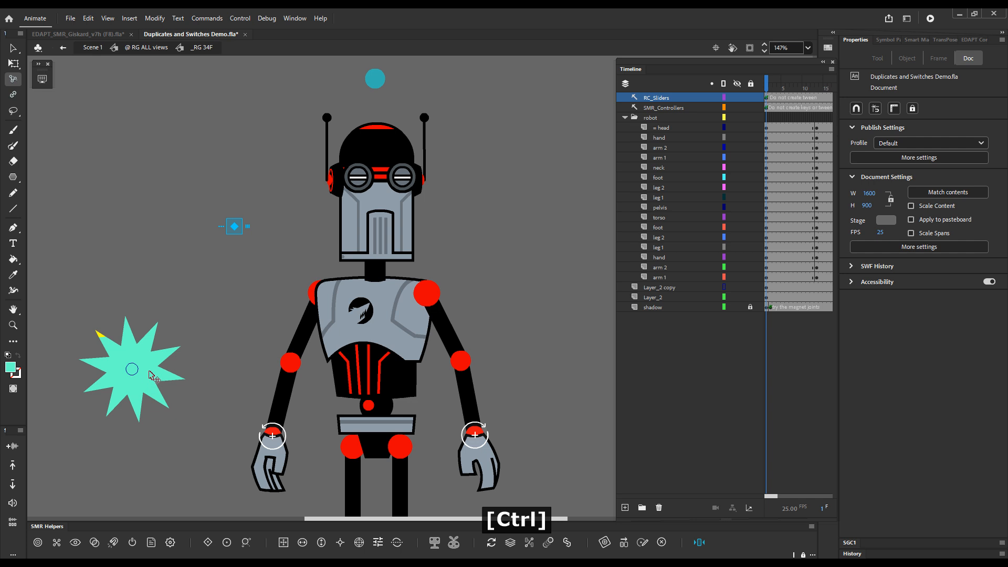
{"action": "left_click_drag", "start_coordinate": [152, 370], "coordinate": [161, 179]}
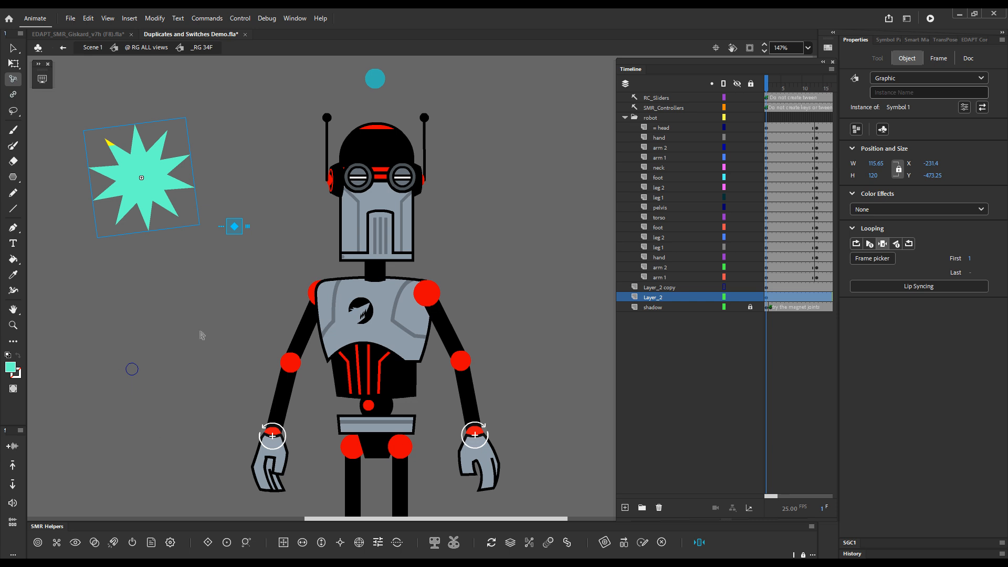
{"action": "left_click", "coordinate": [230, 251]}
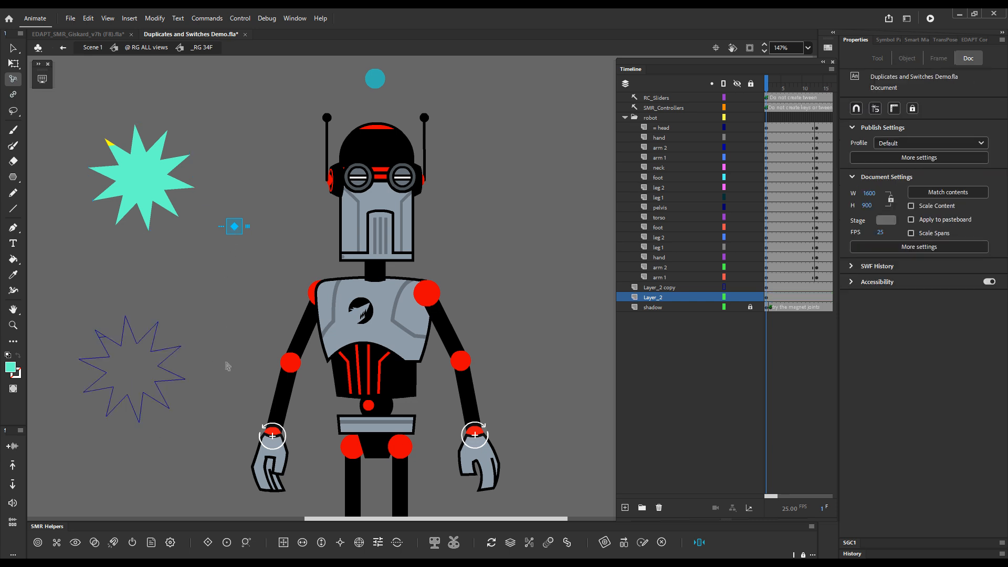
{"action": "left_click", "coordinate": [722, 297]}
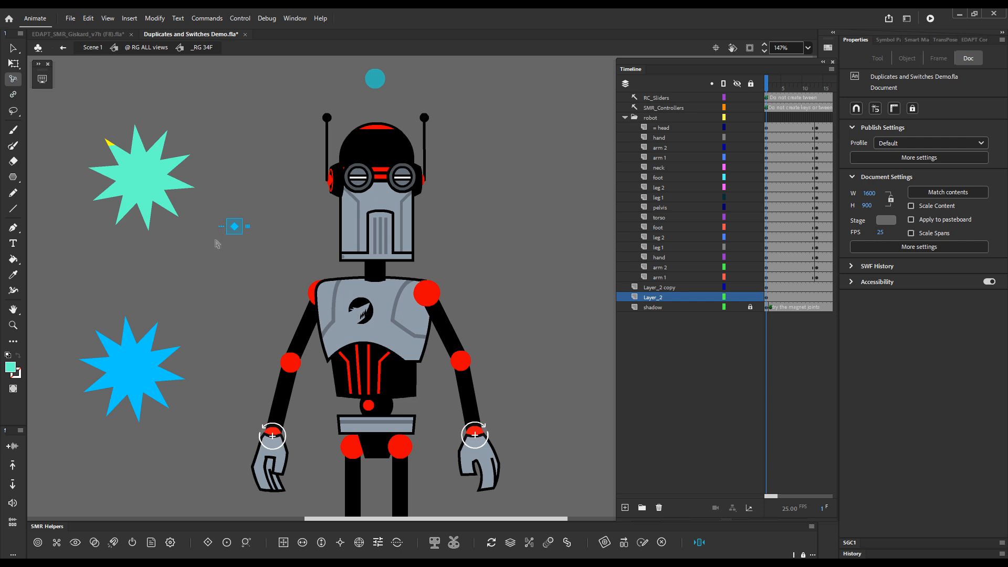
Realign the blue duplicate with its parent star through the visibility switch's settings.
{"action": "left_click", "coordinate": [233, 228]}
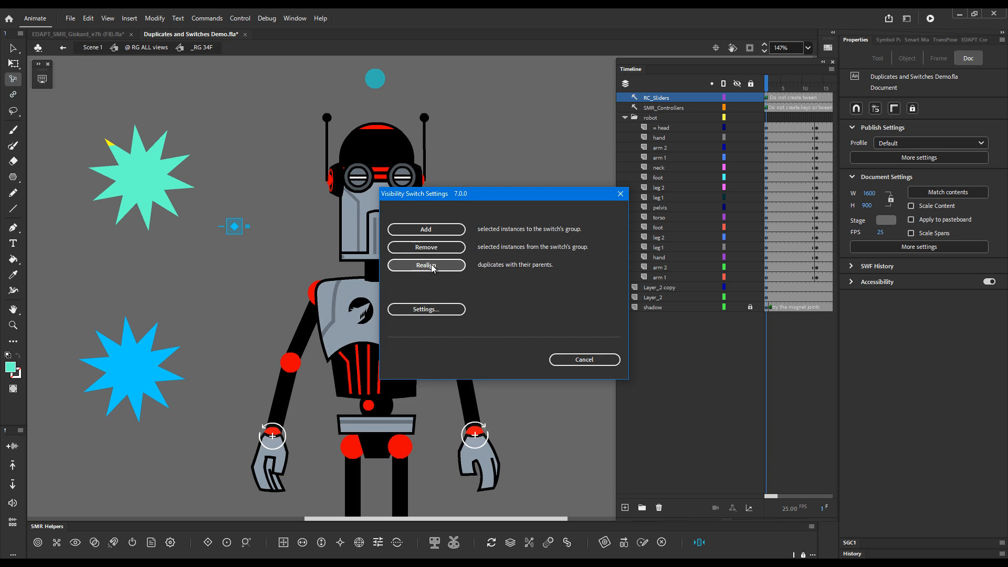
{"action": "left_click", "coordinate": [581, 359]}
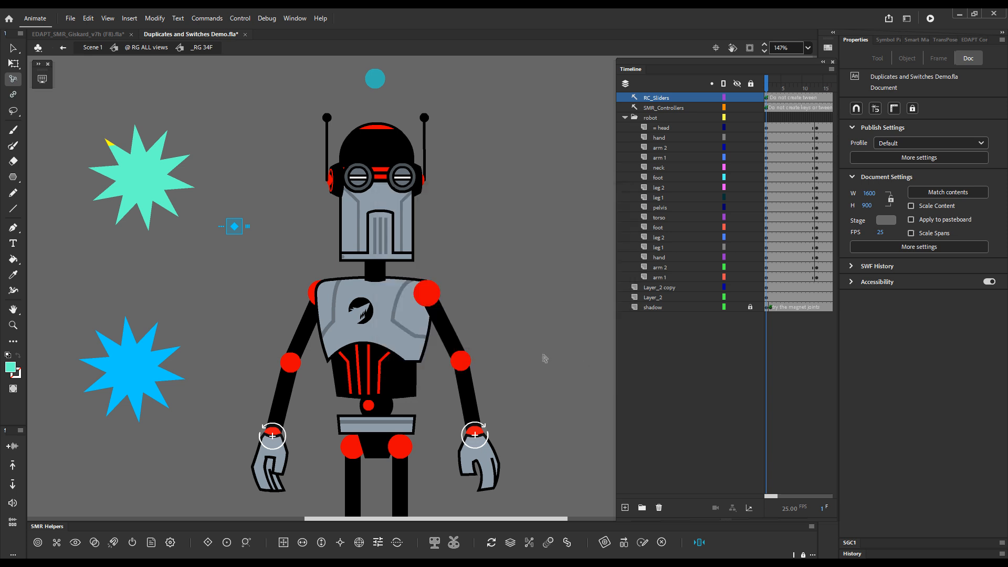
{"action": "left_click", "coordinate": [220, 229]}
{"action": "left_click", "coordinate": [432, 266]}
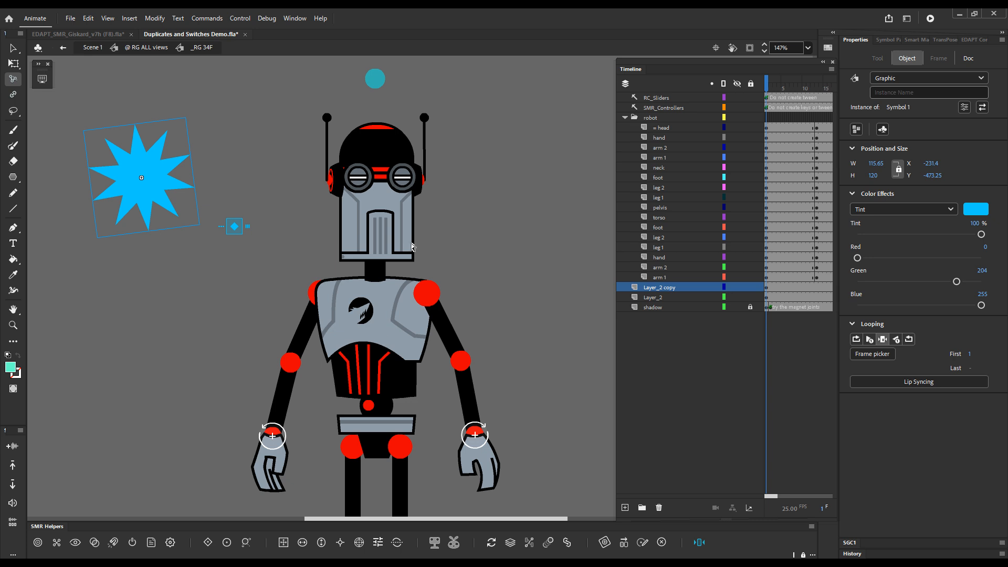
{"action": "left_click", "coordinate": [210, 289]}
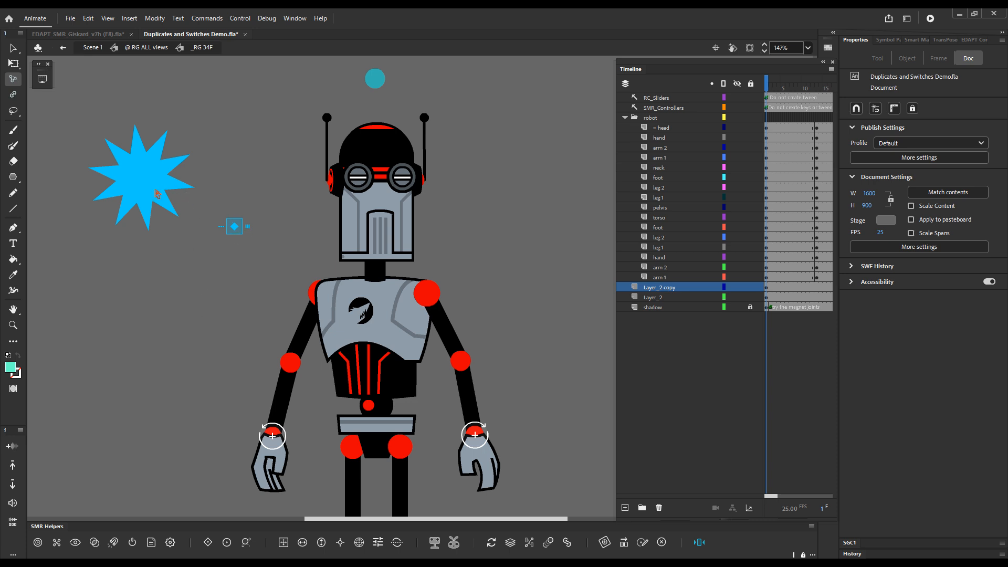
Move the blue and green stars apart, and shrink and rotate the green one with Free Transform.
{"action": "left_click_drag", "start_coordinate": [154, 178], "coordinate": [180, 152]}
{"action": "left_click_drag", "start_coordinate": [147, 221], "coordinate": [157, 354]}
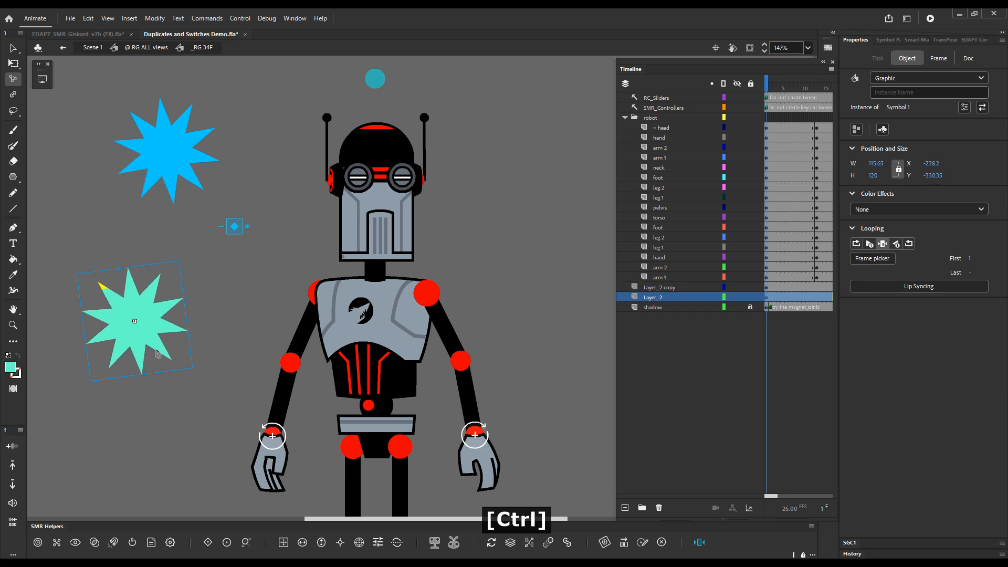
{"action": "key", "text": "q"}
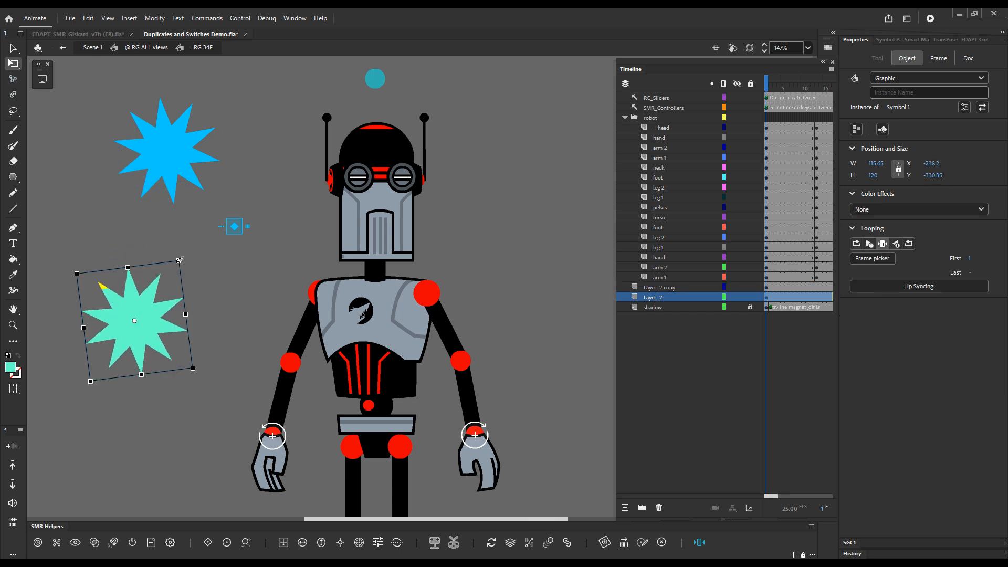
{"action": "left_click_drag", "start_coordinate": [179, 260], "coordinate": [206, 373]}
{"action": "left_click", "coordinate": [226, 330]}
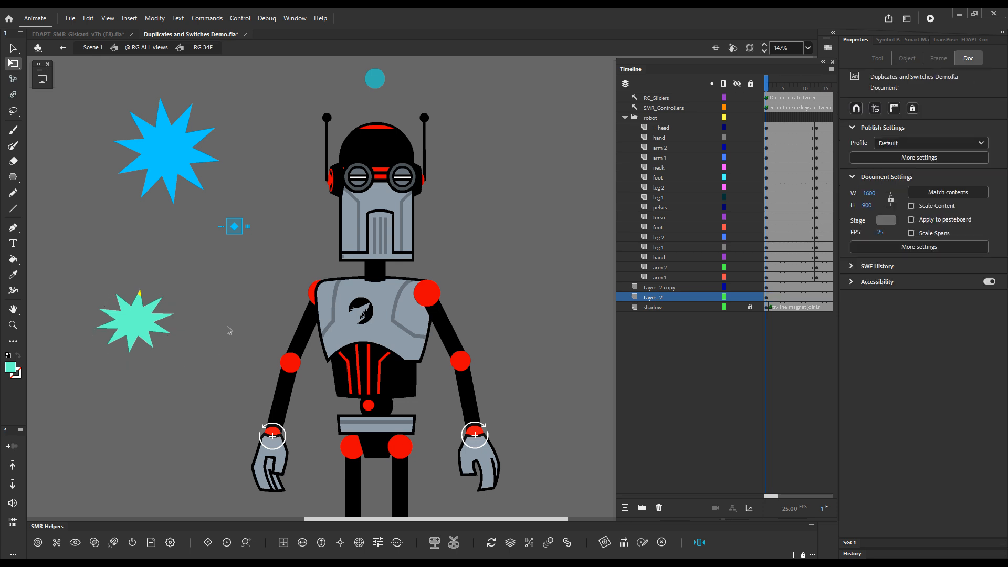
Realign the blue duplicate with the transformed green star directly from the visibility switch, and hide the duplicate.
{"action": "key", "text": "g"}
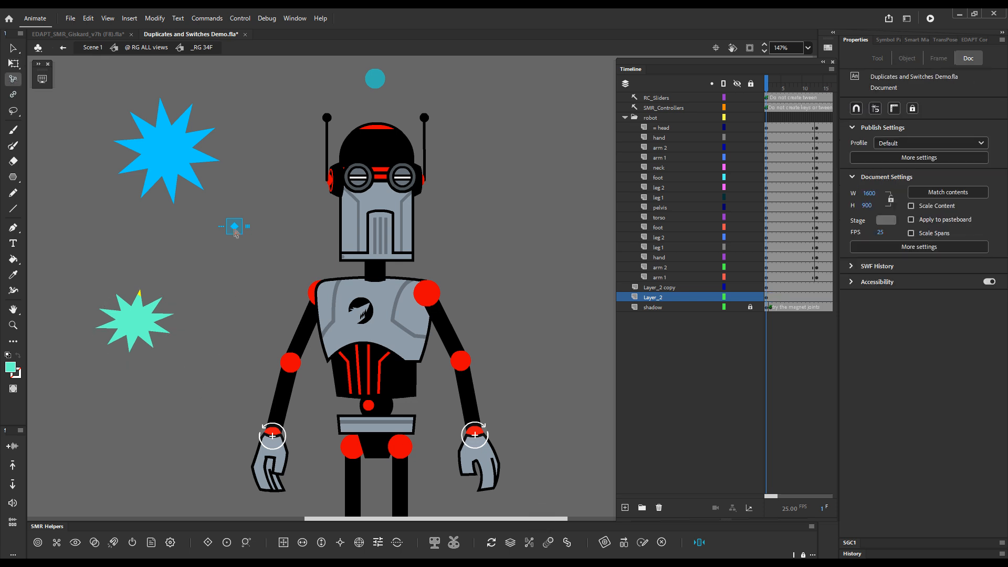
{"action": "key", "text": "shift+alt"}
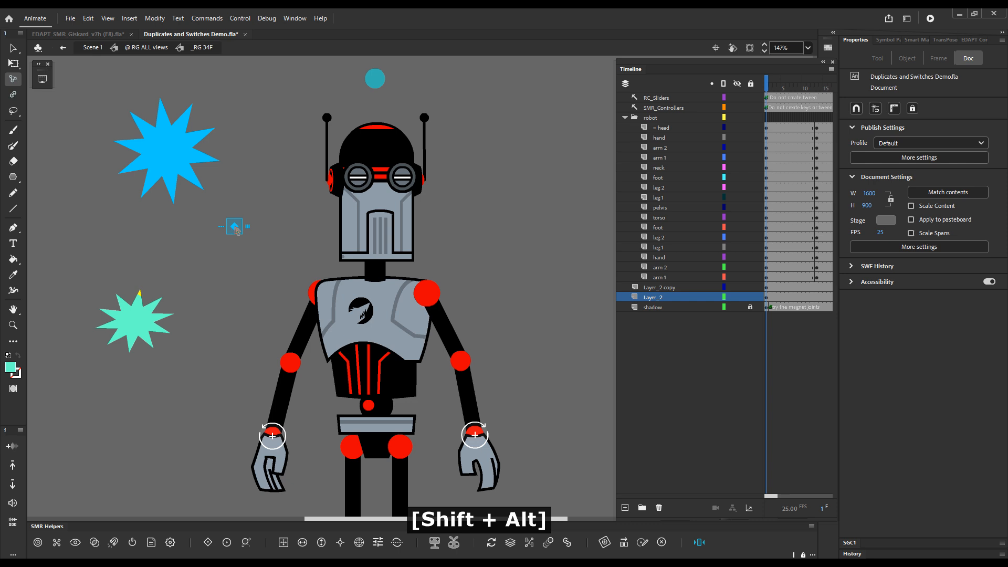
{"action": "key", "text": "alt+shift"}
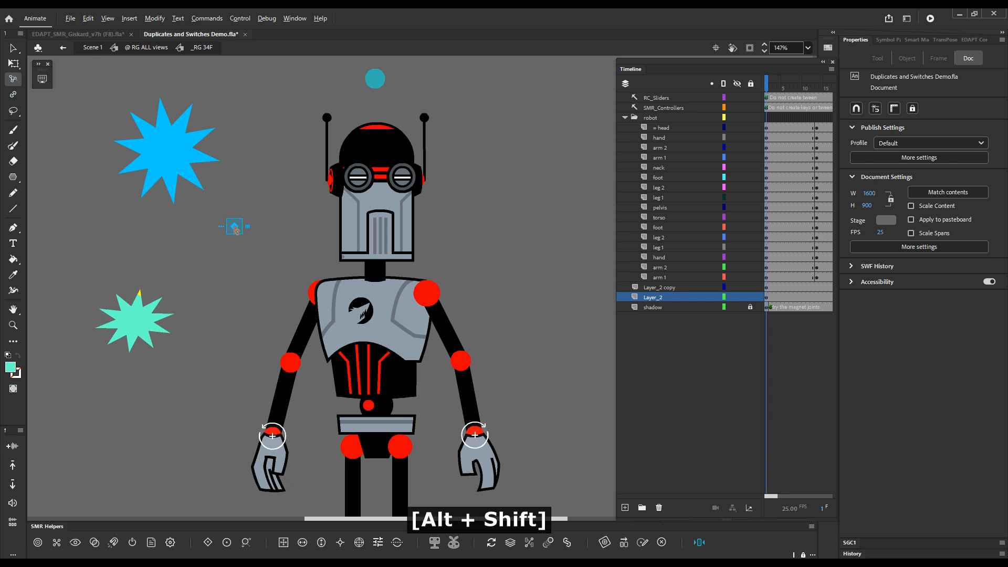
{"action": "left_click", "coordinate": [235, 227], "text": "alt+shift"}
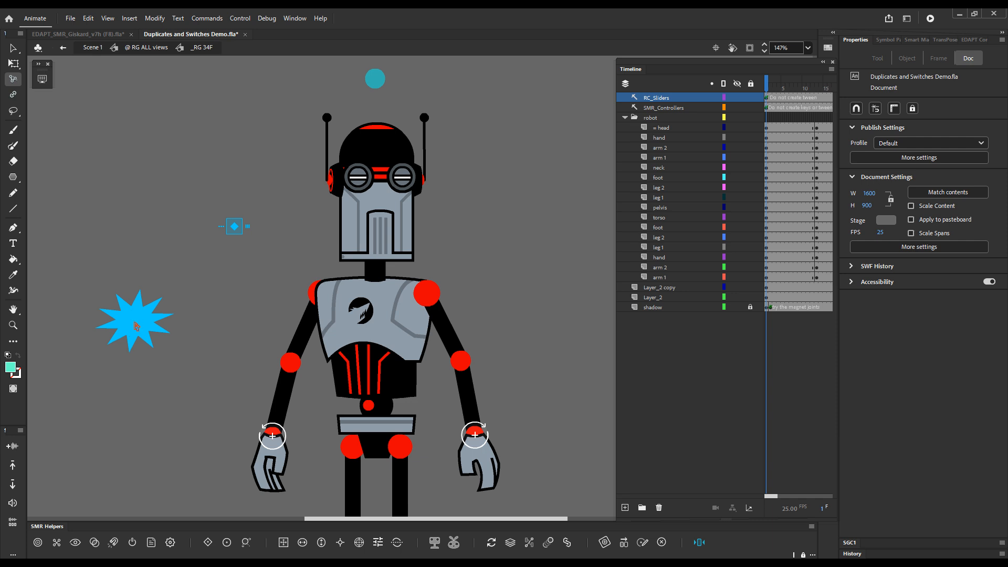
{"action": "left_click", "coordinate": [234, 227], "text": "ctrl"}
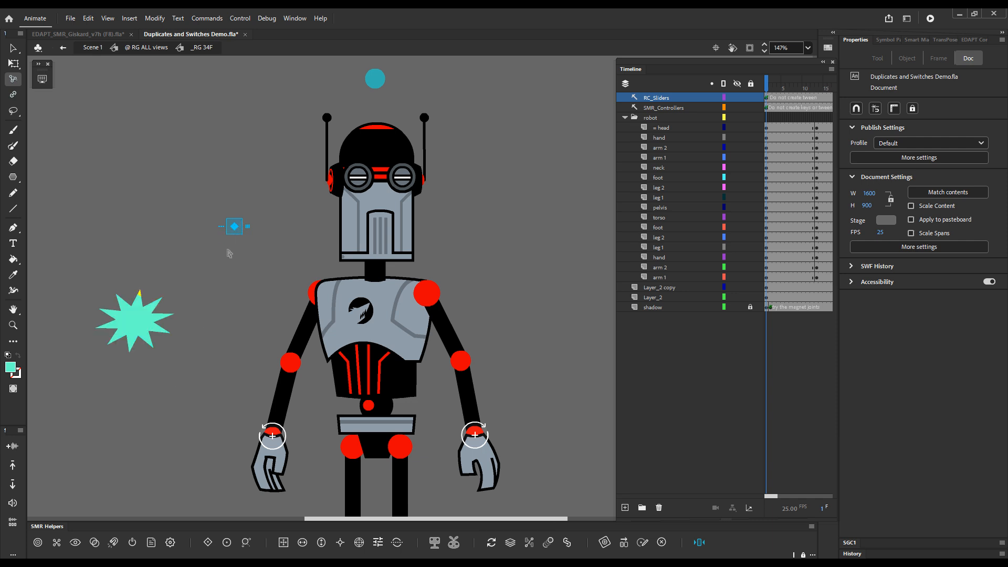
Move the green star up above the visibility switch's level and change its rotation and proportions with Free Transform.
{"action": "left_click_drag", "start_coordinate": [146, 330], "coordinate": [167, 188]}
{"action": "key", "text": "q"}
{"action": "left_click_drag", "start_coordinate": [173, 151], "coordinate": [139, 160]}
{"action": "left_click", "coordinate": [246, 243]}
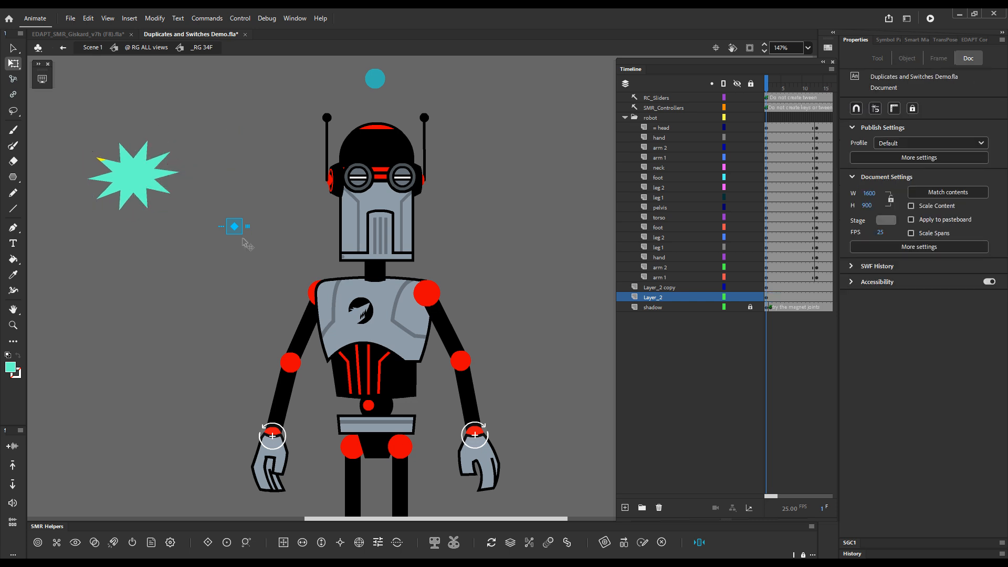
Show the hidden blue duplicate with the visibility switch and realign it with the transformed green star.
{"action": "key", "text": "g"}
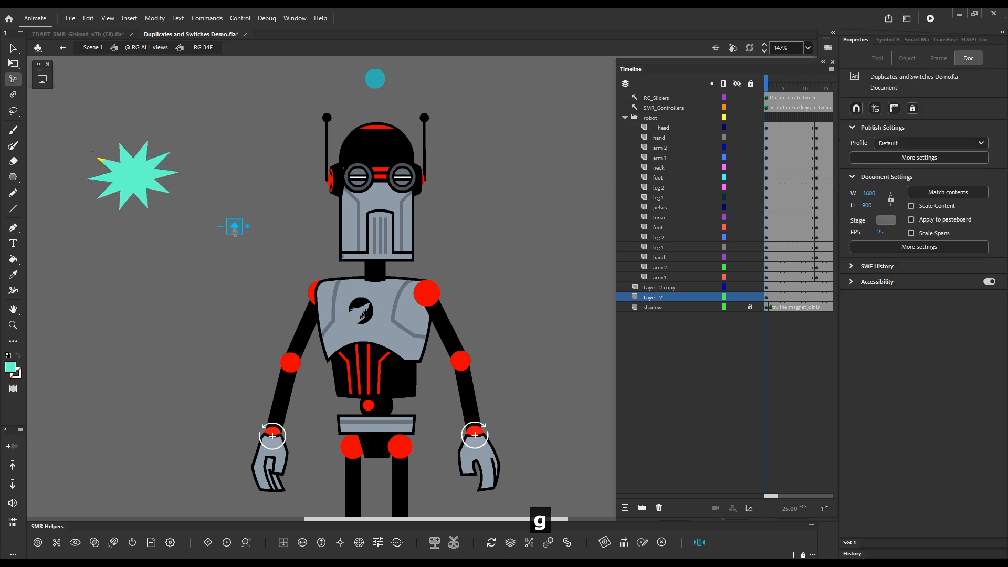
{"action": "left_click", "coordinate": [234, 227]}
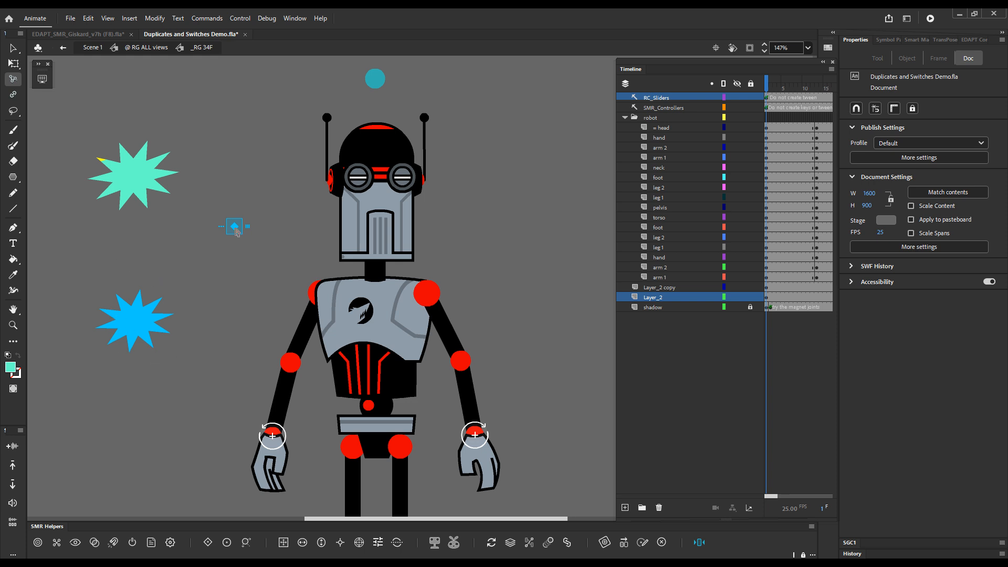
{"action": "key", "text": "shift+alt"}
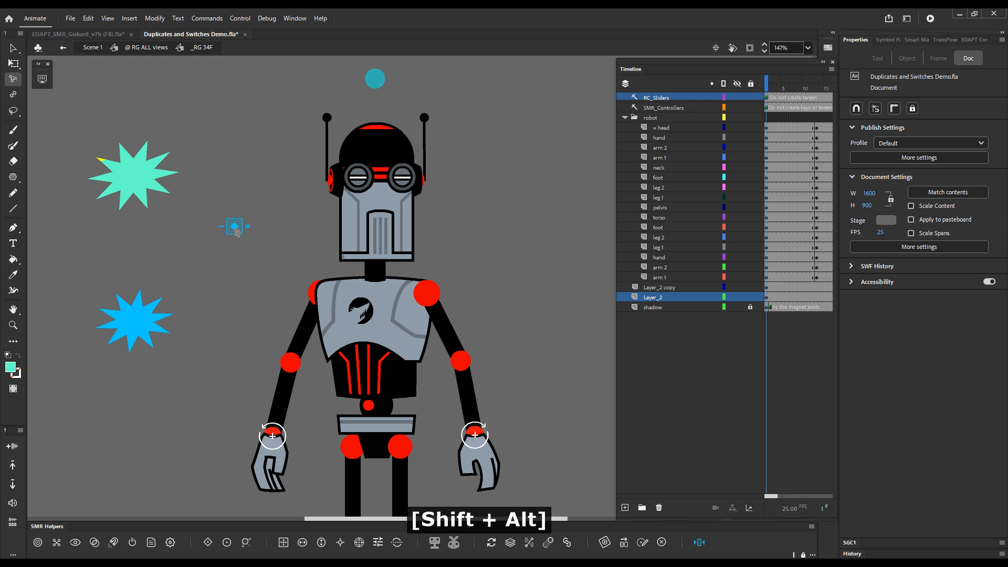
{"action": "left_click", "coordinate": [235, 228], "text": "alt+shift"}
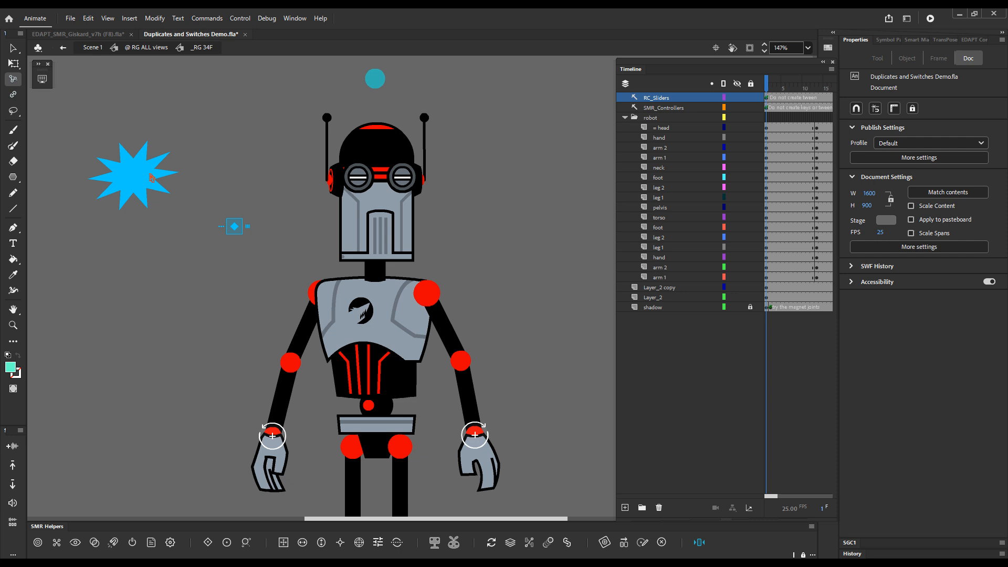
Delete both stars and their visibility switch, and remove the Layer_2 copy and Layer_2 layers.
{"action": "left_click_drag", "start_coordinate": [76, 126], "coordinate": [269, 265]}
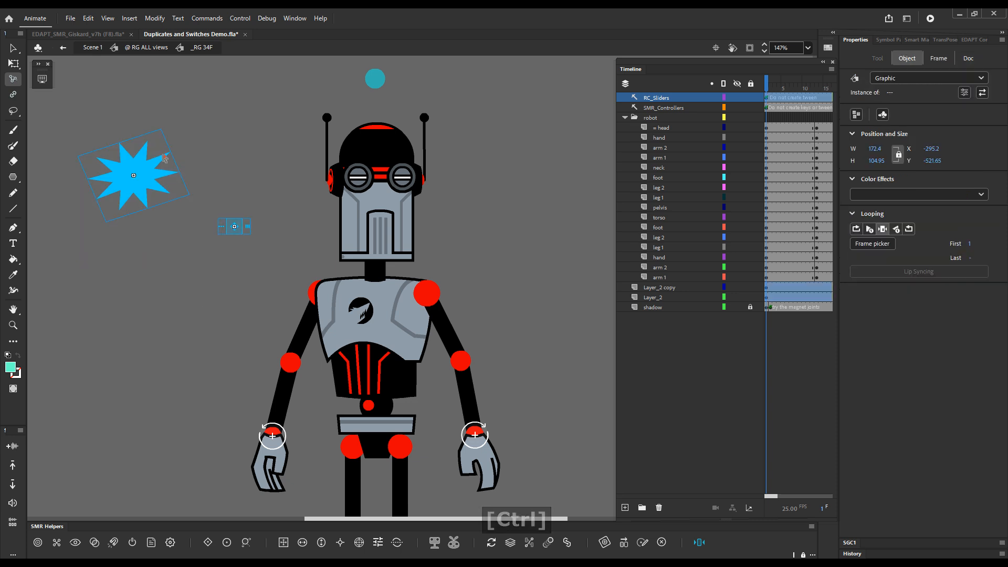
{"action": "key", "text": "Delete"}
{"action": "left_click", "coordinate": [656, 288]}
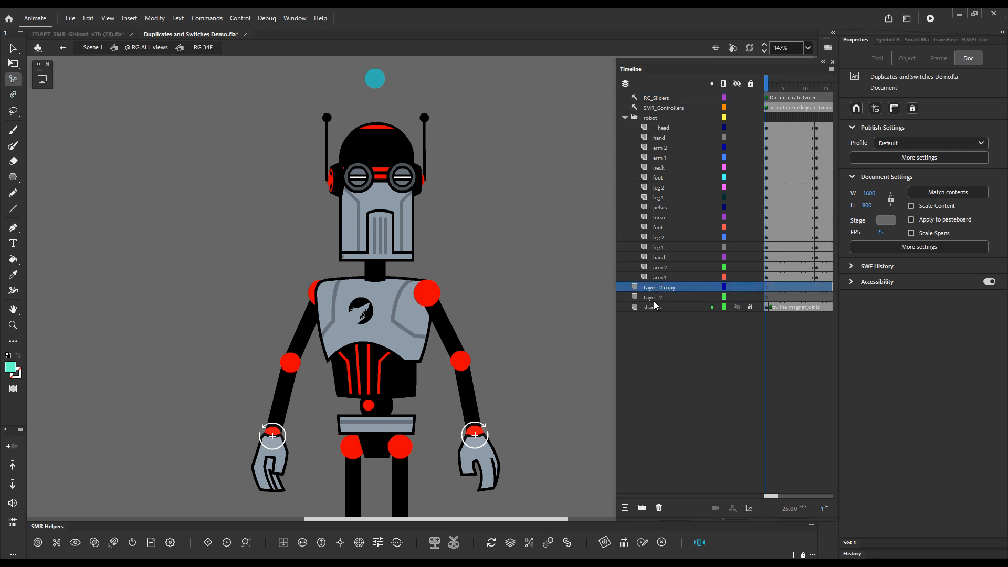
{"action": "left_click", "coordinate": [654, 298], "text": "shift"}
{"action": "left_click", "coordinate": [659, 507]}
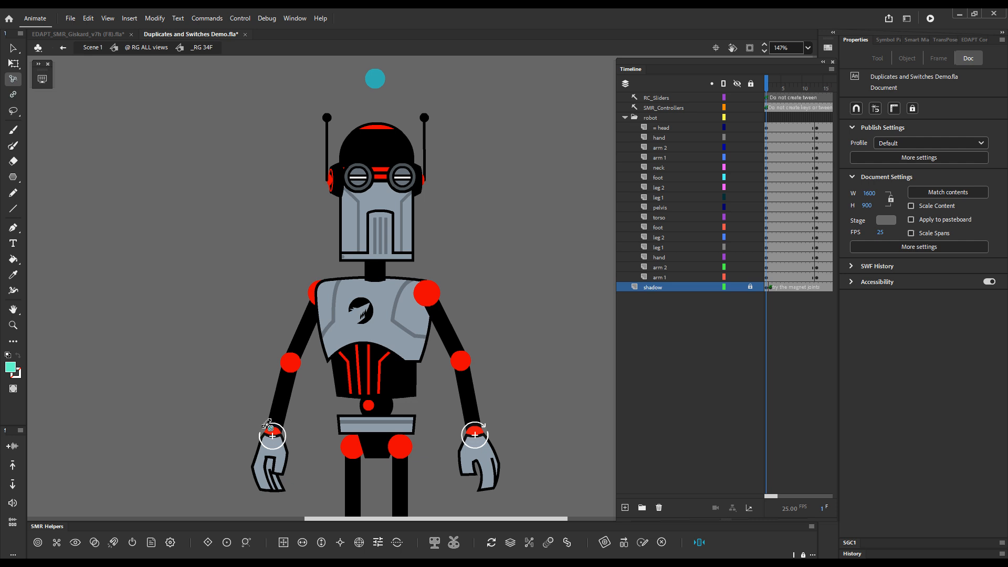
Duplicate the robot's right forearm and hand with Element Welder and move both copy layers to the start of the robot folder.
{"action": "key", "text": "v"}
{"action": "left_click", "coordinate": [288, 400]}
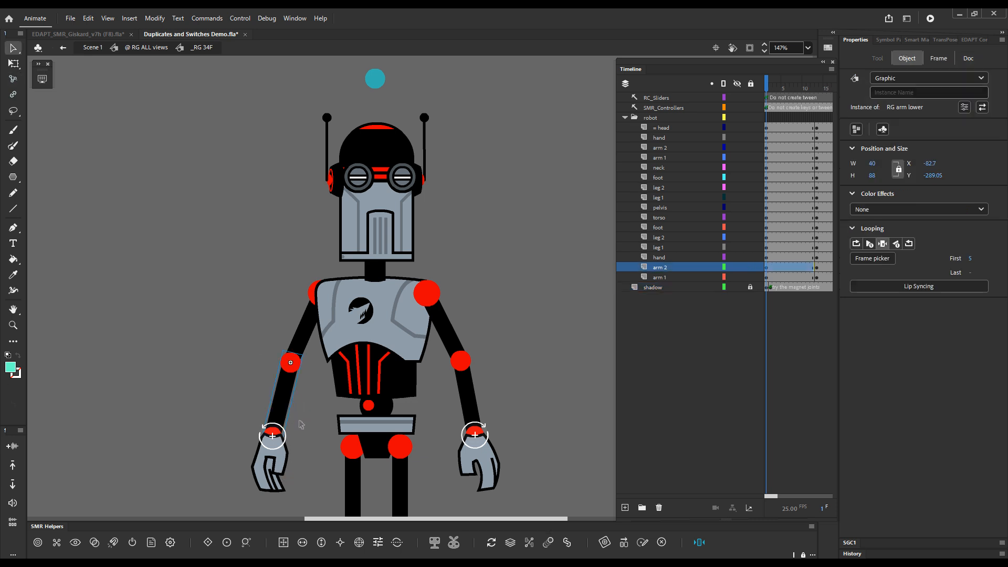
{"action": "left_click", "coordinate": [306, 466]}
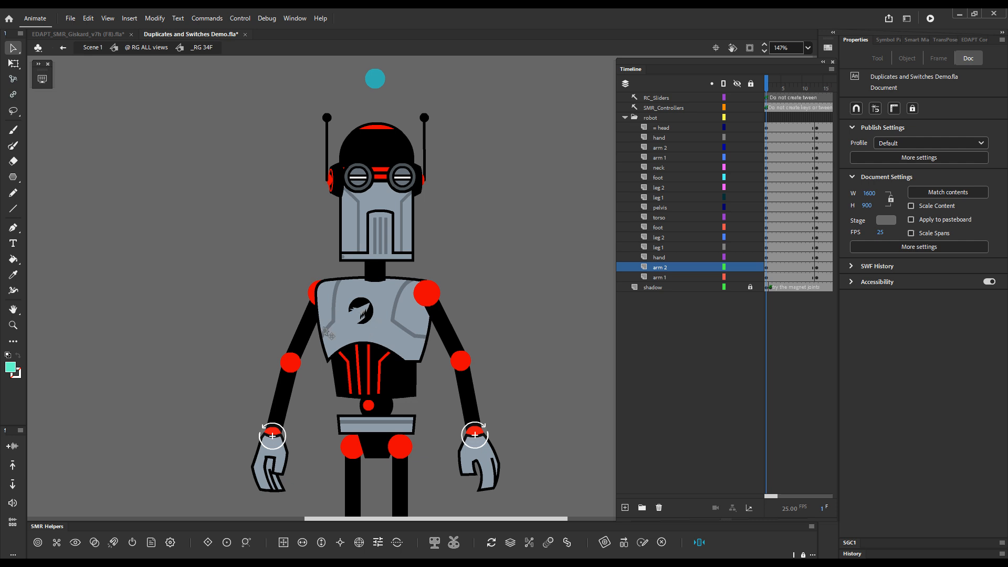
{"action": "left_click", "coordinate": [286, 394]}
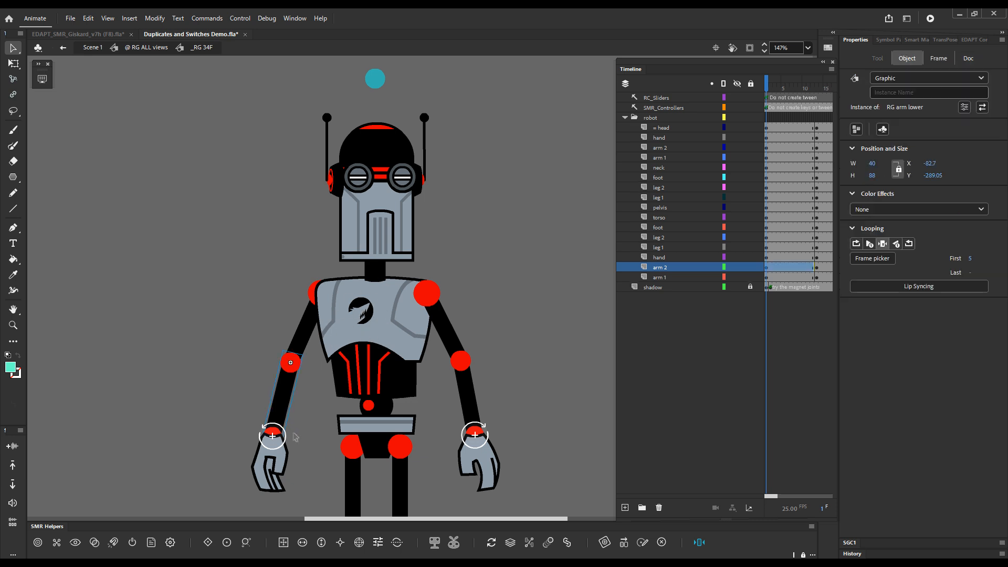
{"action": "key", "text": "1"}
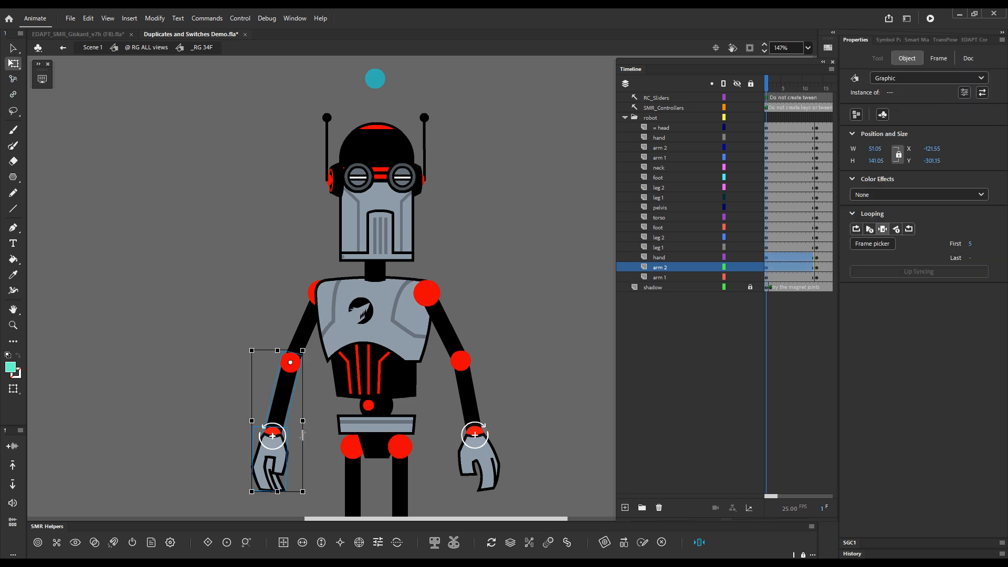
{"action": "left_click", "coordinate": [566, 543]}
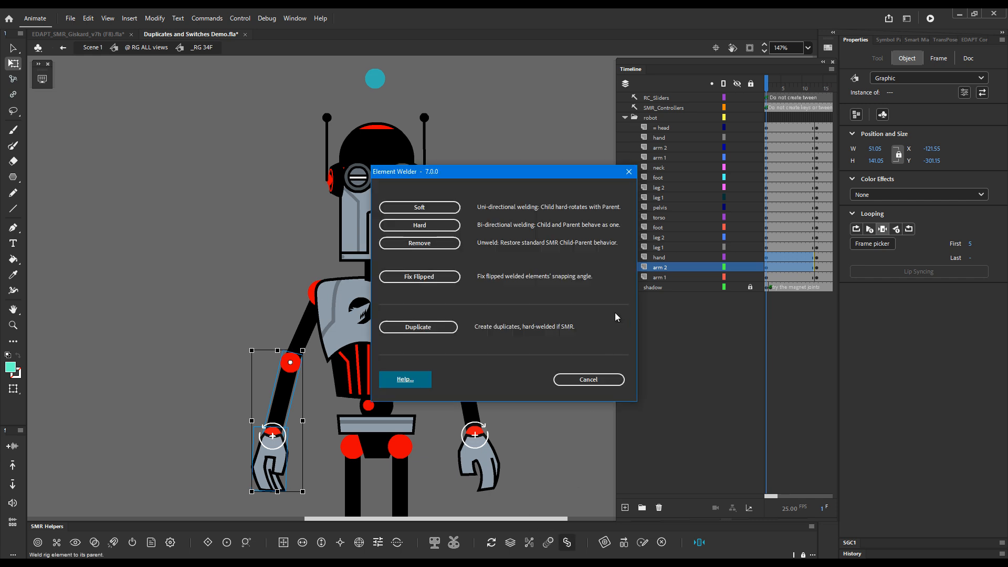
{"action": "left_click", "coordinate": [418, 327]}
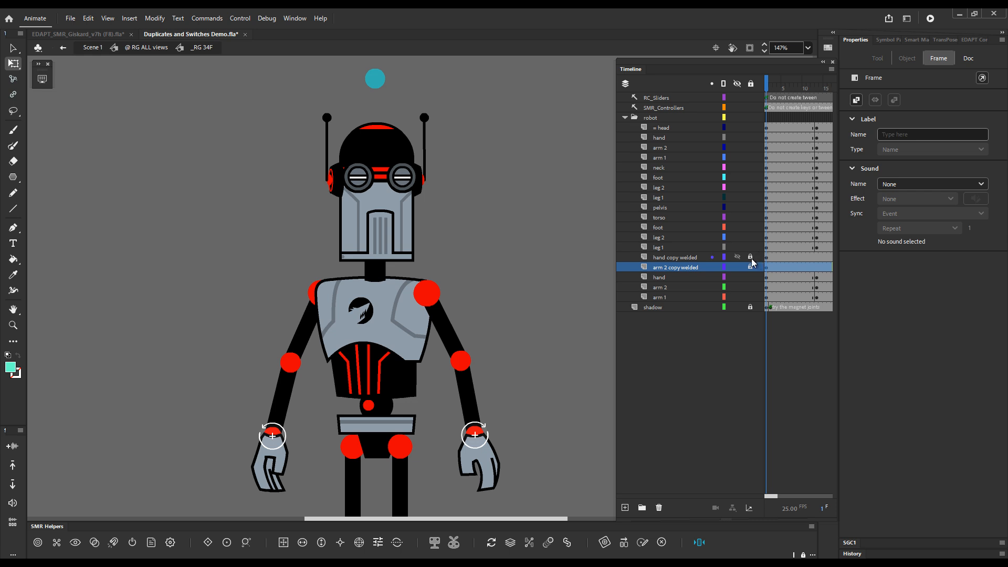
{"action": "left_click", "coordinate": [677, 258], "text": "shift"}
{"action": "left_click_drag", "start_coordinate": [683, 260], "coordinate": [675, 126]}
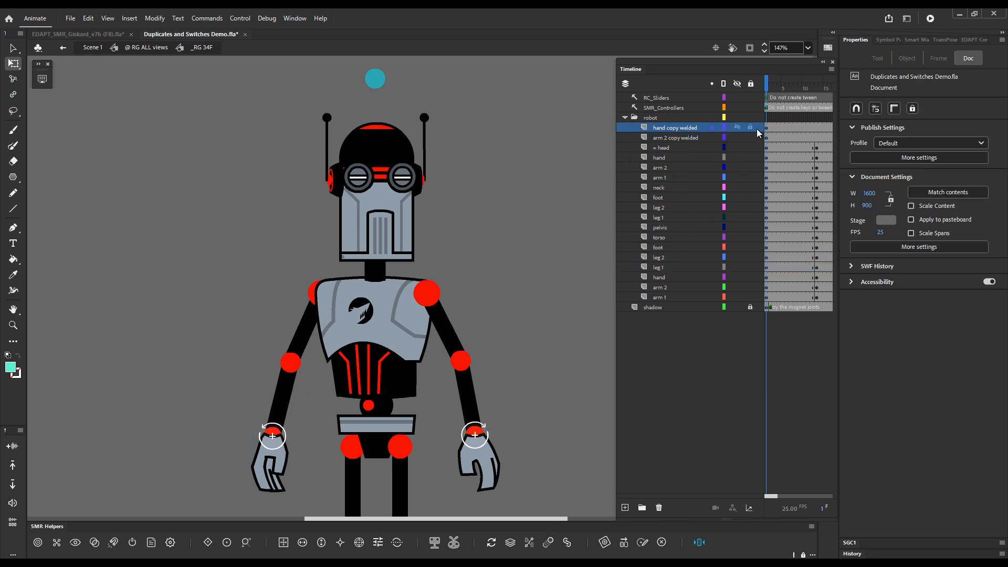
Create a #00FF00 Visibility Switch for the duplicated forearm and hand, and place it in the empty area beside the robot's head.
{"action": "left_click", "coordinate": [766, 137]}
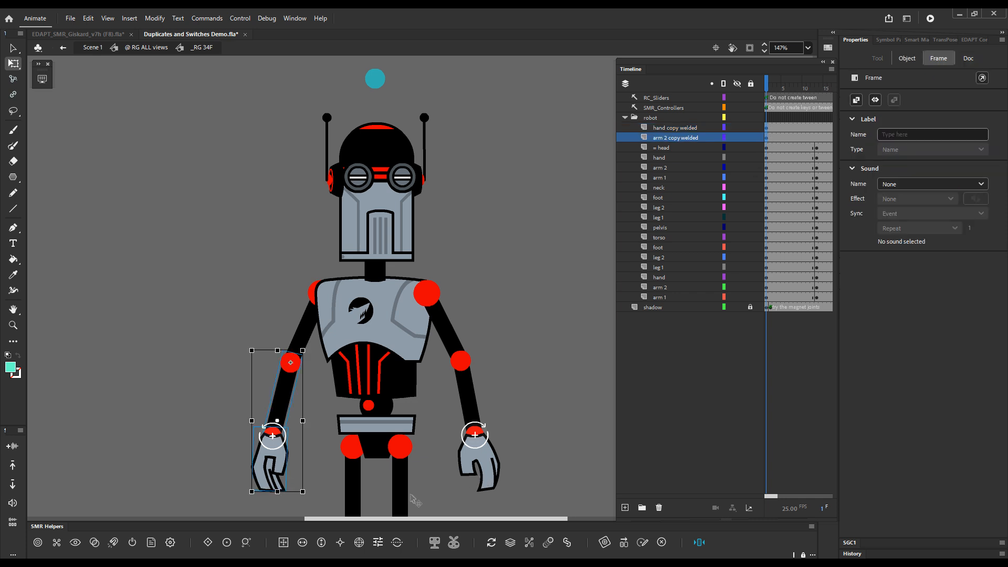
{"action": "left_click", "coordinate": [378, 544]}
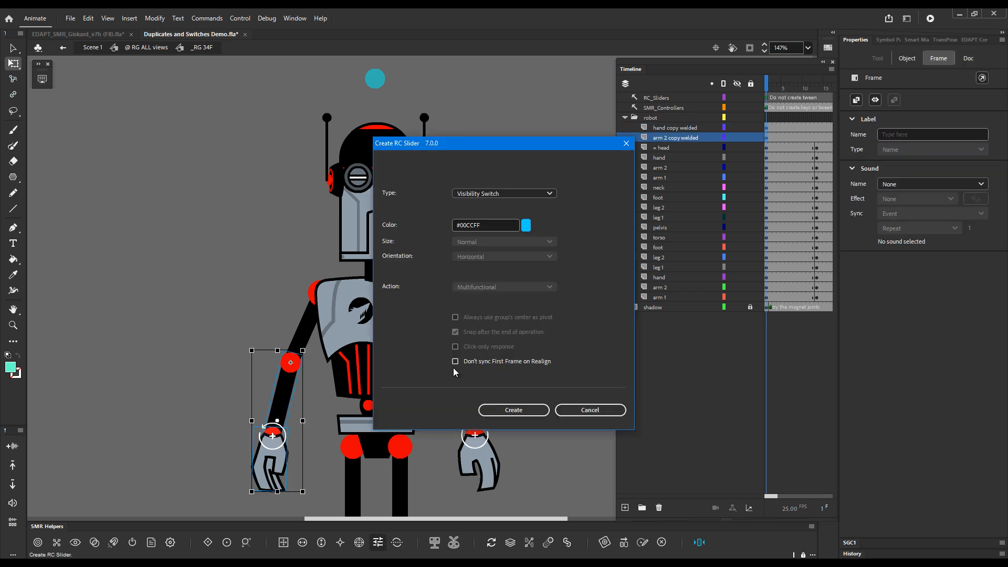
{"action": "left_click", "coordinate": [525, 224]}
{"action": "left_click", "coordinate": [617, 260]}
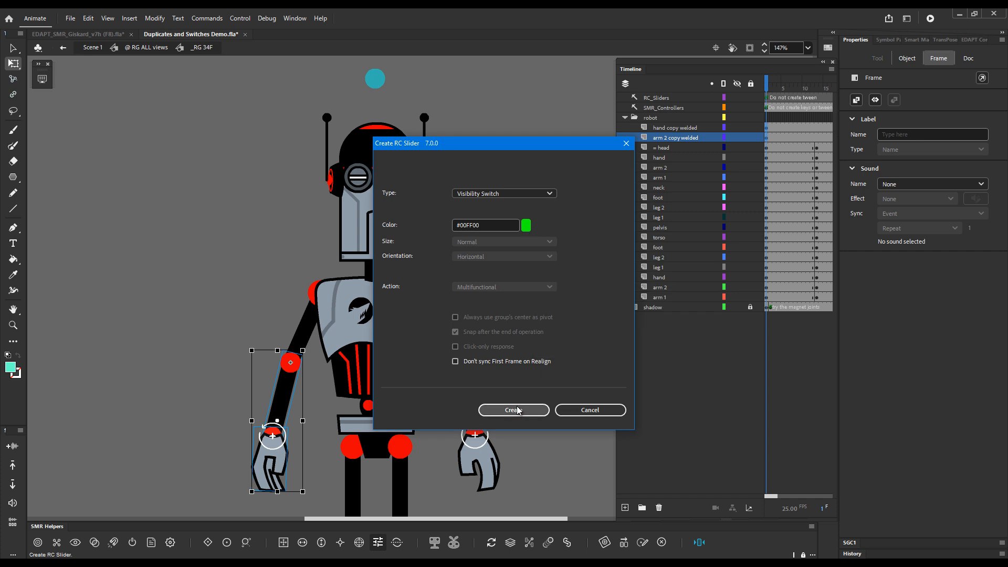
{"action": "left_click", "coordinate": [514, 410]}
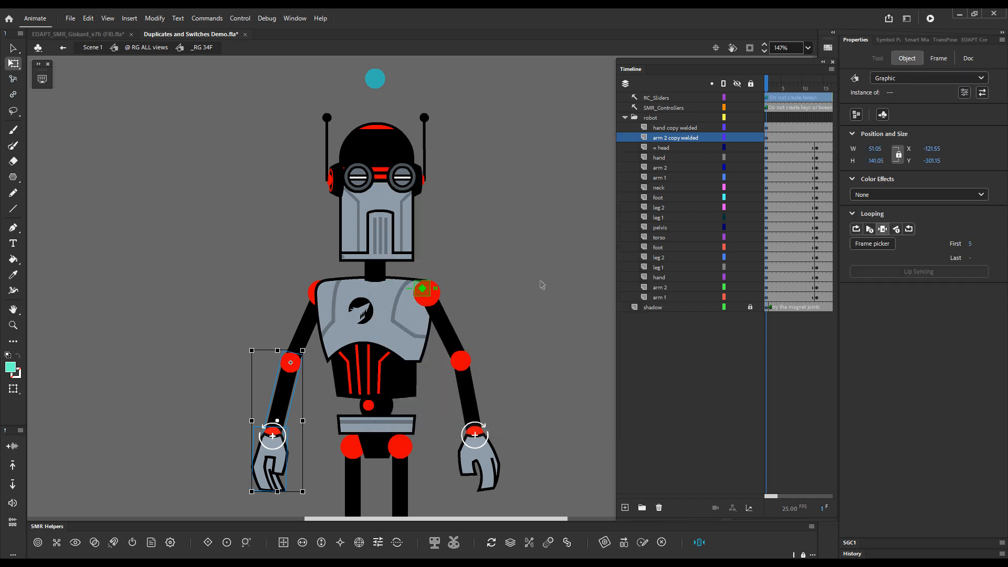
{"action": "left_click_drag", "start_coordinate": [421, 295], "coordinate": [216, 247]}
{"action": "left_click", "coordinate": [245, 280]}
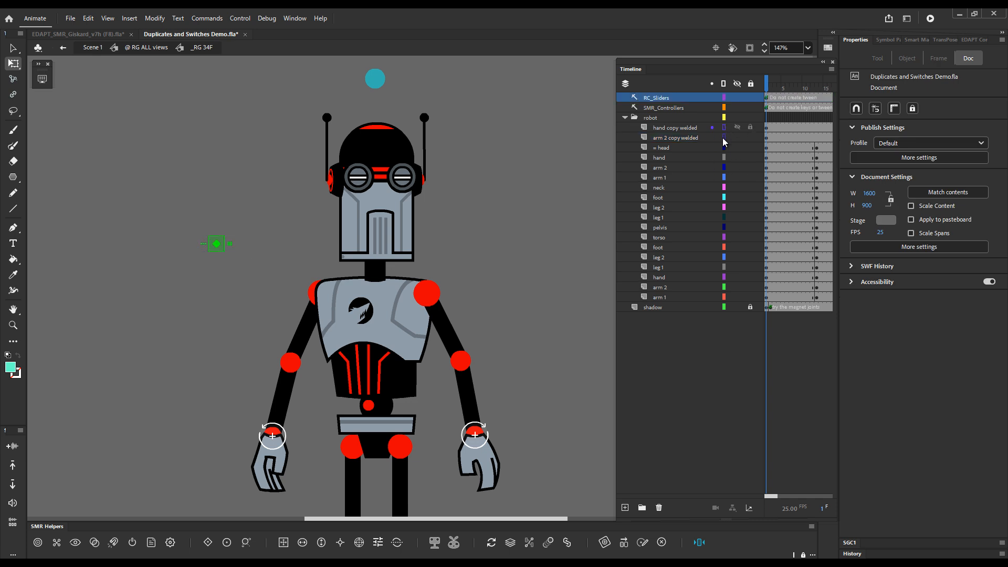
Display the hand copy welded and arm 2 copy welded layers as outlines and change their layer colour to yellow.
{"action": "left_click", "coordinate": [673, 127]}
{"action": "left_click", "coordinate": [671, 139], "text": "shift"}
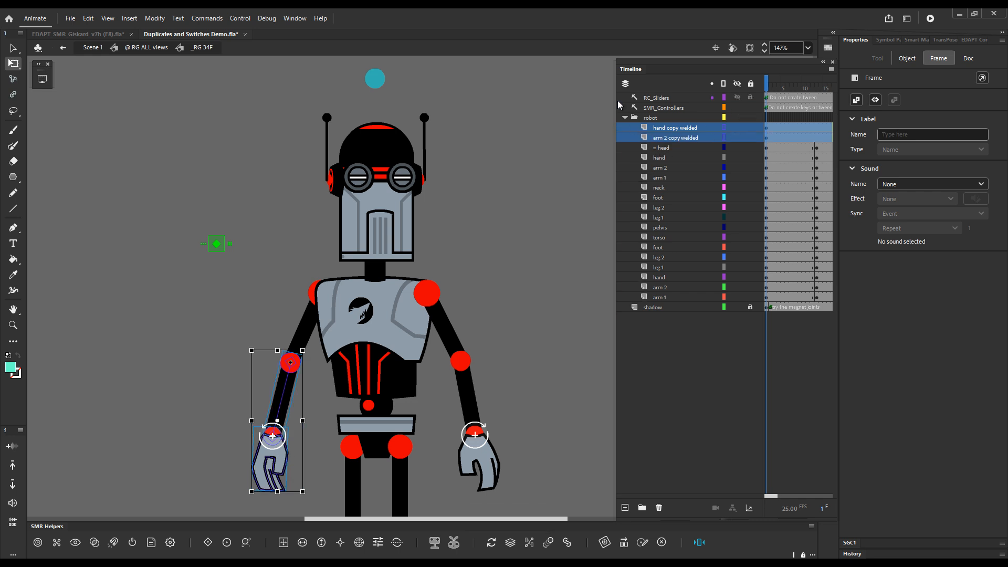
{"action": "key", "text": "ctrl+shift+F5"}
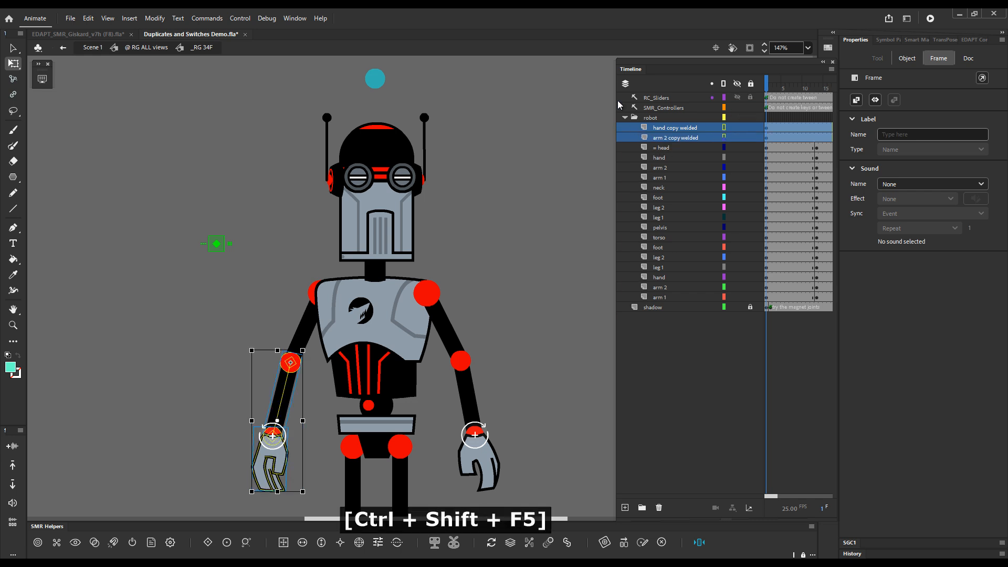
{"action": "left_click", "coordinate": [519, 242]}
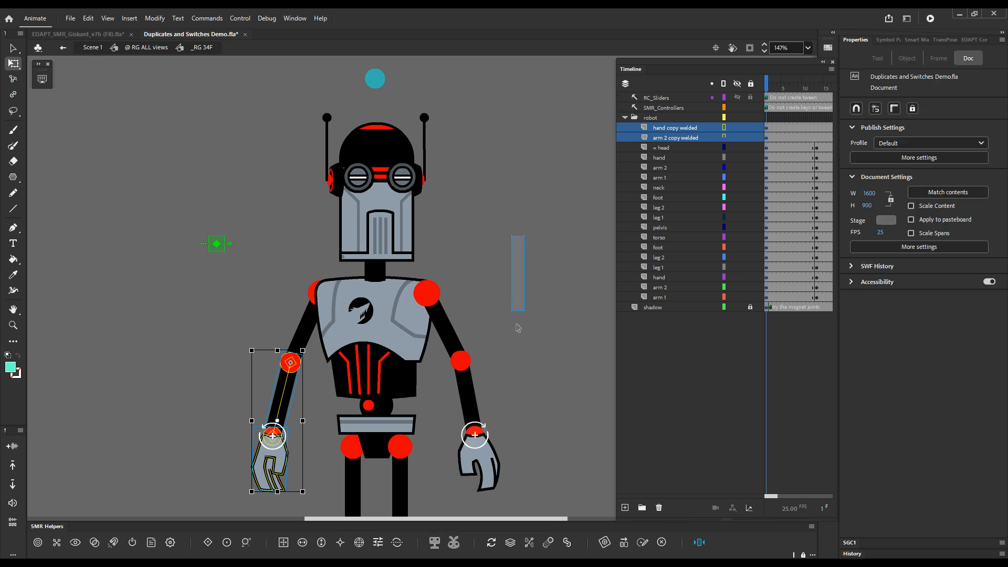
Hide the rig's controllers and hide the duplicated forearm and hand with the green visibility switch.
{"action": "key", "text": "F1"}
{"action": "key", "text": "g"}
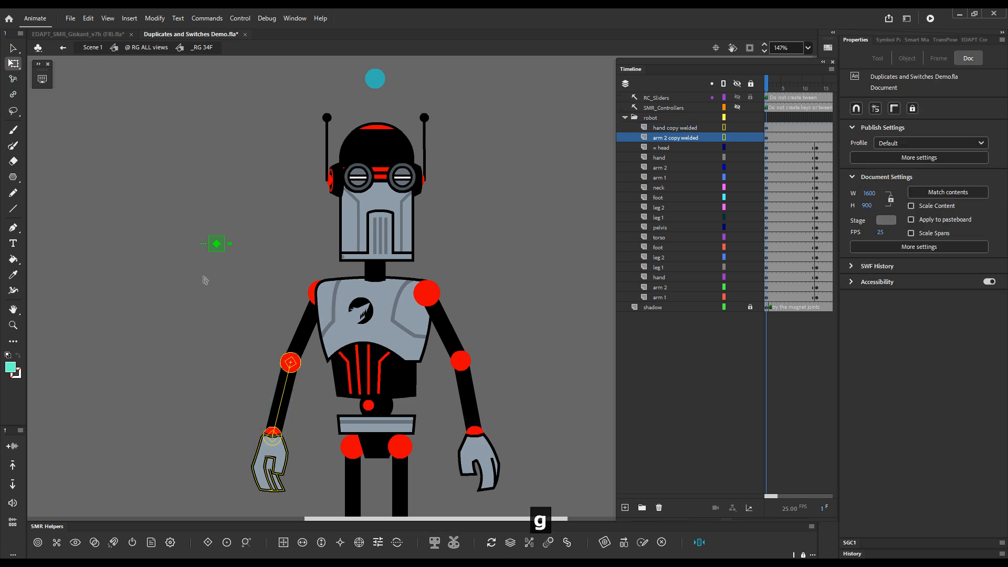
{"action": "left_click", "coordinate": [216, 247]}
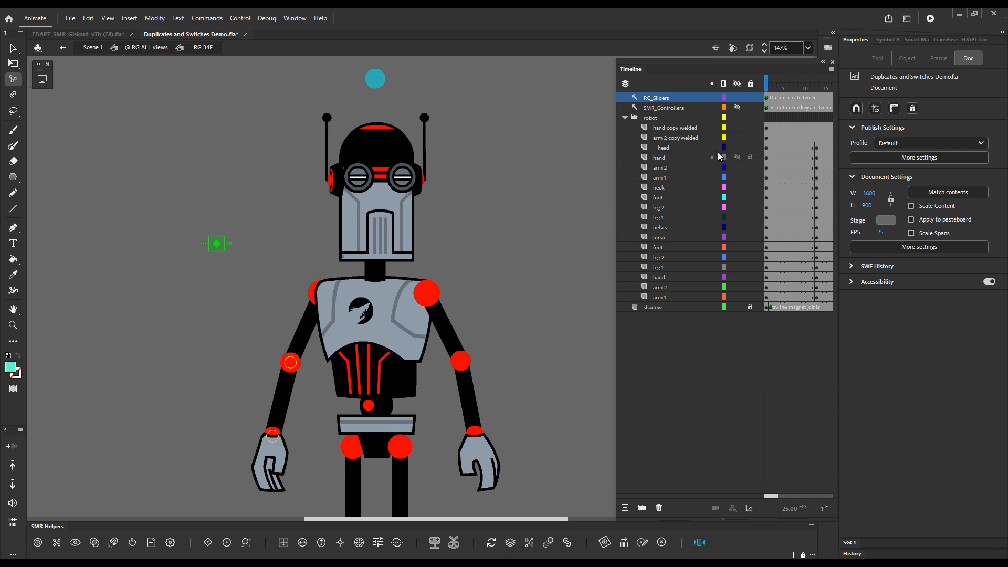
{"action": "mouse_move", "coordinate": [304, 335]}
{"action": "left_mouse_down"}
{"action": "mouse_move", "coordinate": [275, 305]}
{"action": "mouse_move", "coordinate": [299, 348]}
{"action": "left_mouse_up"}
Set both welded copy layers to outline display and show the rig's controllers again.
{"action": "left_click", "coordinate": [723, 129]}
{"action": "left_click", "coordinate": [724, 137]}
{"action": "left_click_drag", "start_coordinate": [275, 412], "coordinate": [271, 441]}
{"action": "key", "text": "F1"}
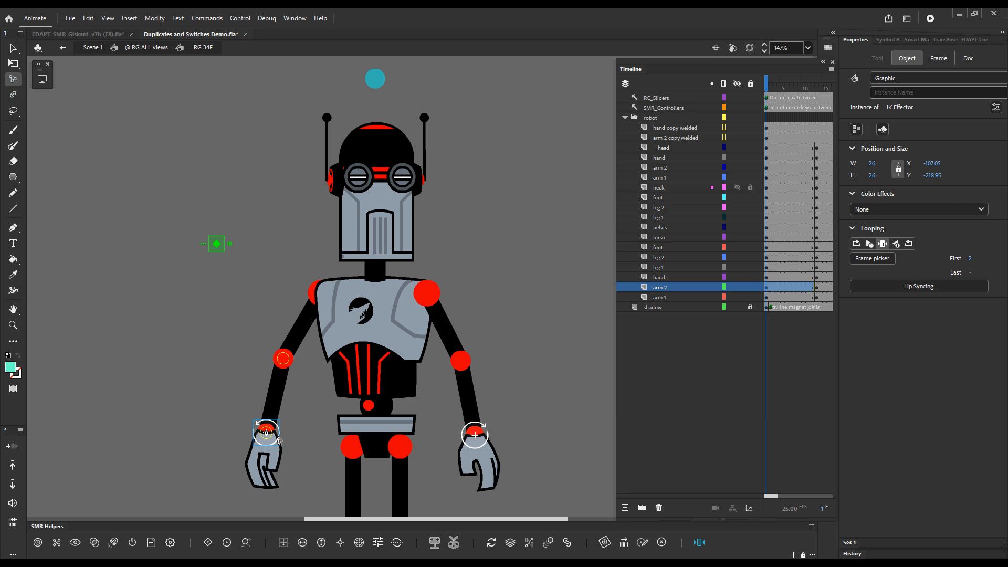
Bend the right arm with its wrist IK effector to raise the elbow to shoulder height, and switch the hand to its open pose.
{"action": "left_click_drag", "start_coordinate": [275, 439], "coordinate": [273, 391]}
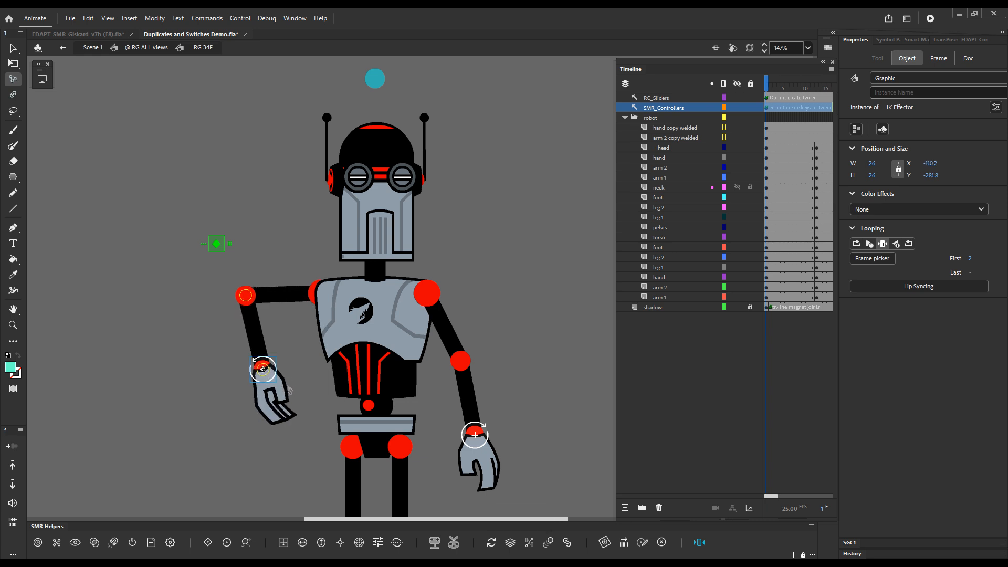
{"action": "key", "text": "alt+shift"}
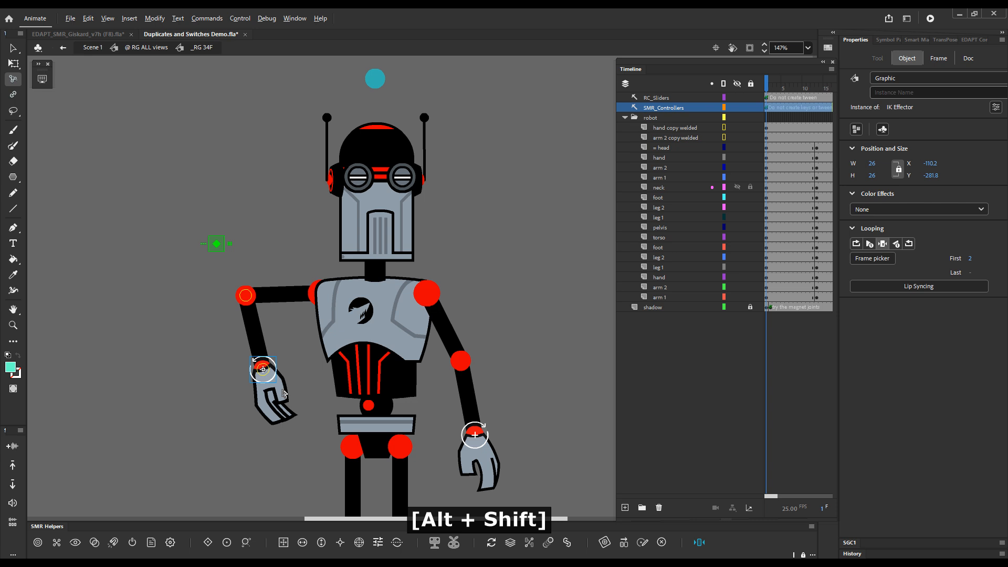
{"action": "left_click", "coordinate": [283, 393], "text": "alt+shift"}
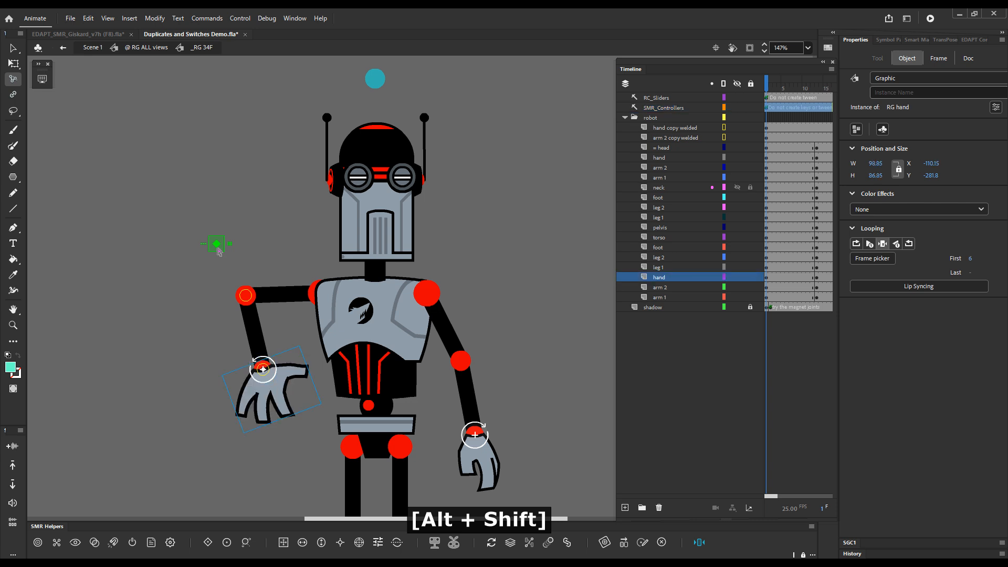
Toggle the duplicates on and off with the green visibility switch while changing the hand to its closed pose and back to open.
{"action": "left_click", "coordinate": [152, 407]}
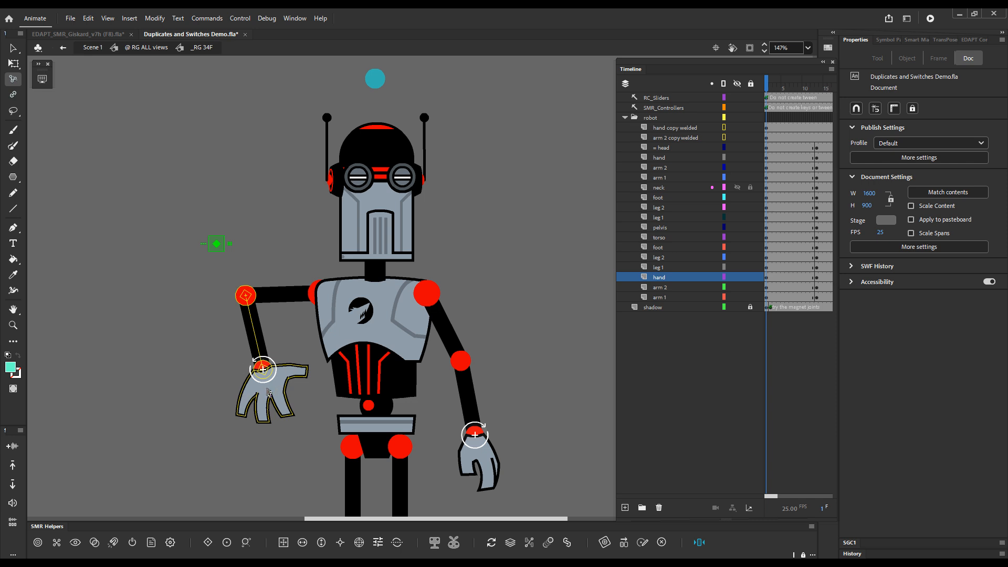
{"action": "left_click", "coordinate": [244, 409], "text": "alt+shift"}
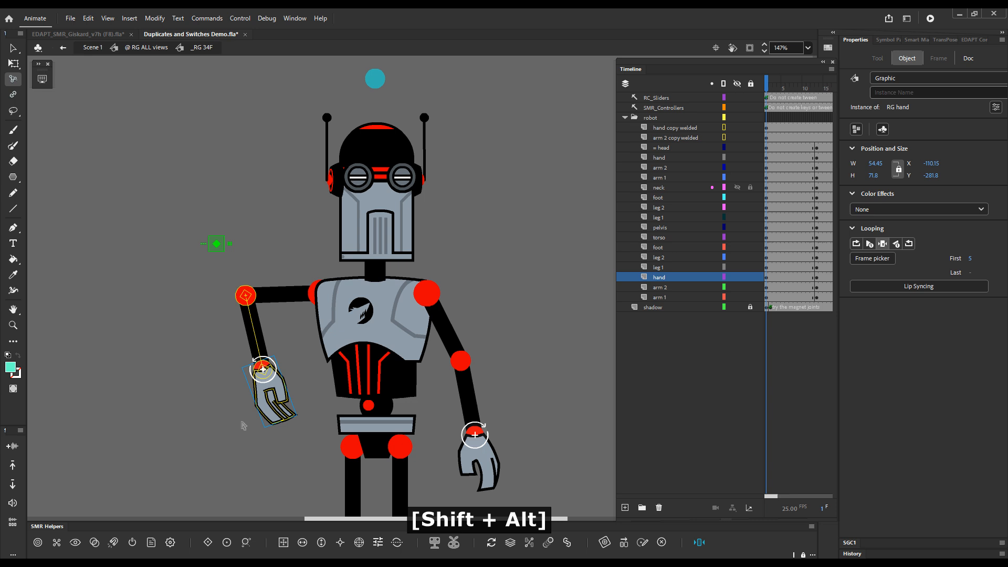
{"action": "left_click", "coordinate": [237, 263]}
{"action": "left_click", "coordinate": [288, 392], "text": "alt+shift"}
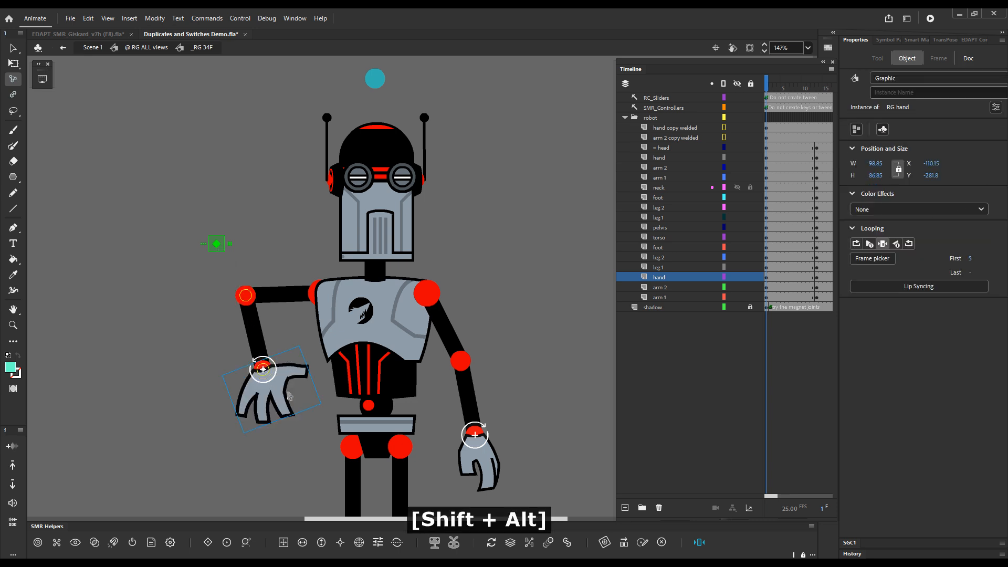
Place the open hand on the chest with the wrist IK effector and show the duplicates, without outlines, in front of the torso.
{"action": "left_click_drag", "start_coordinate": [272, 374], "coordinate": [354, 326]}
{"action": "left_click", "coordinate": [211, 294]}
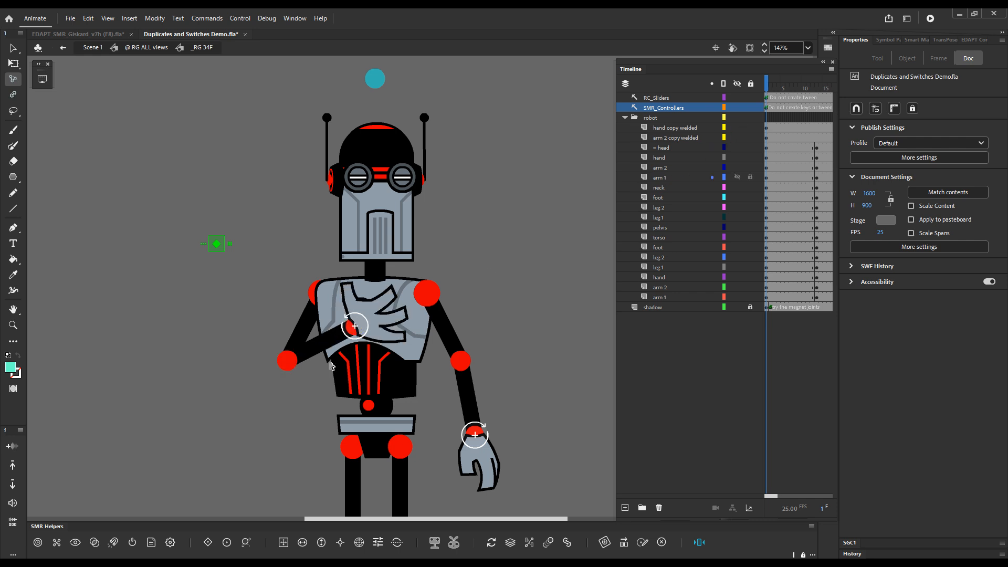
{"action": "left_click", "coordinate": [356, 326]}
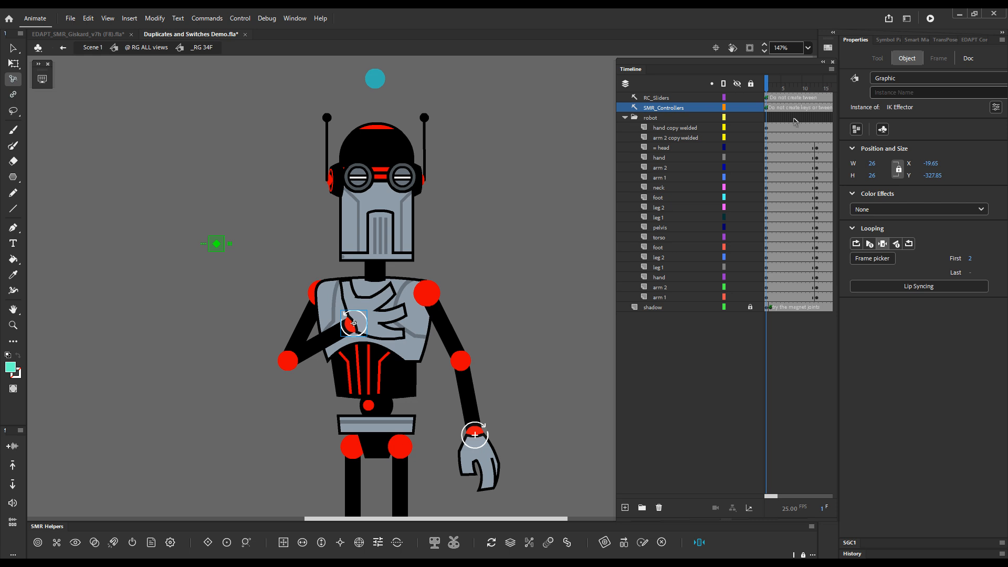
Add keyframes at frame 7 for the robot's layers and hide the duplicated forearm and hand there with the green visibility switch.
{"action": "left_click_drag", "start_coordinate": [794, 119], "coordinate": [792, 119]}
{"action": "key", "text": "x"}
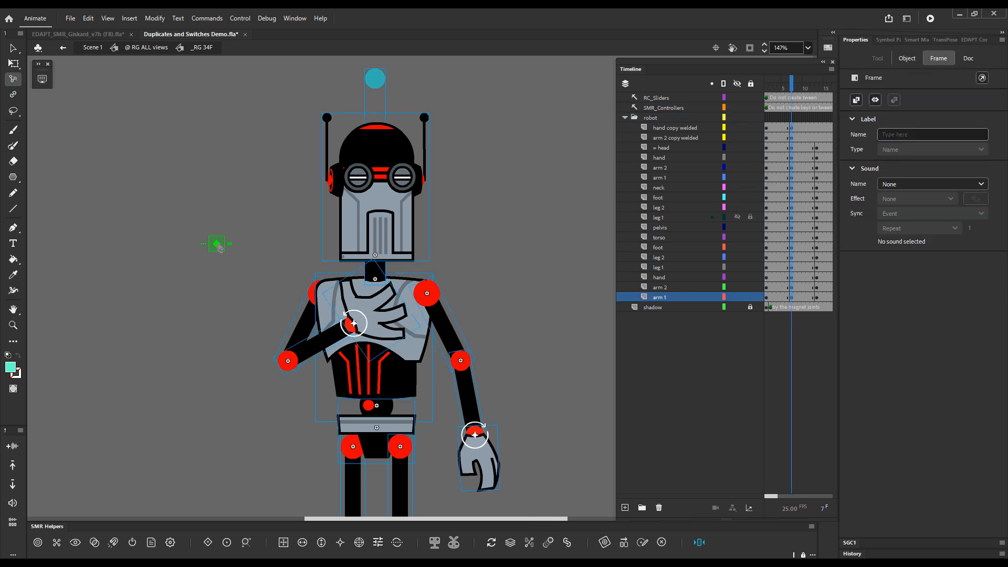
{"action": "left_click", "coordinate": [248, 344]}
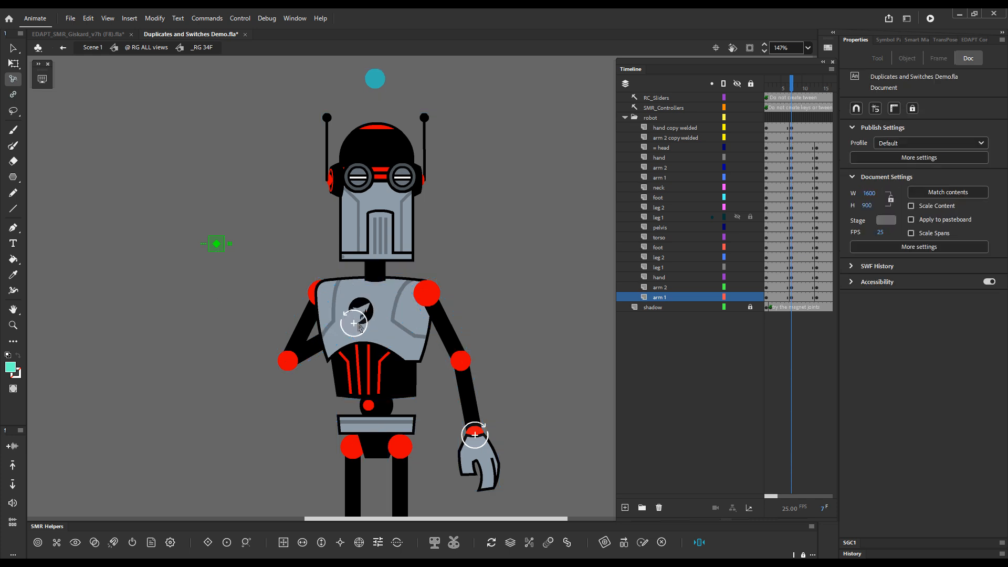
Lower the right wrist IK effector to the belly at frame 7 and create classic tweens between the robot layers' keyframes at frames 1 and 7.
{"action": "left_click_drag", "start_coordinate": [356, 323], "coordinate": [360, 356]}
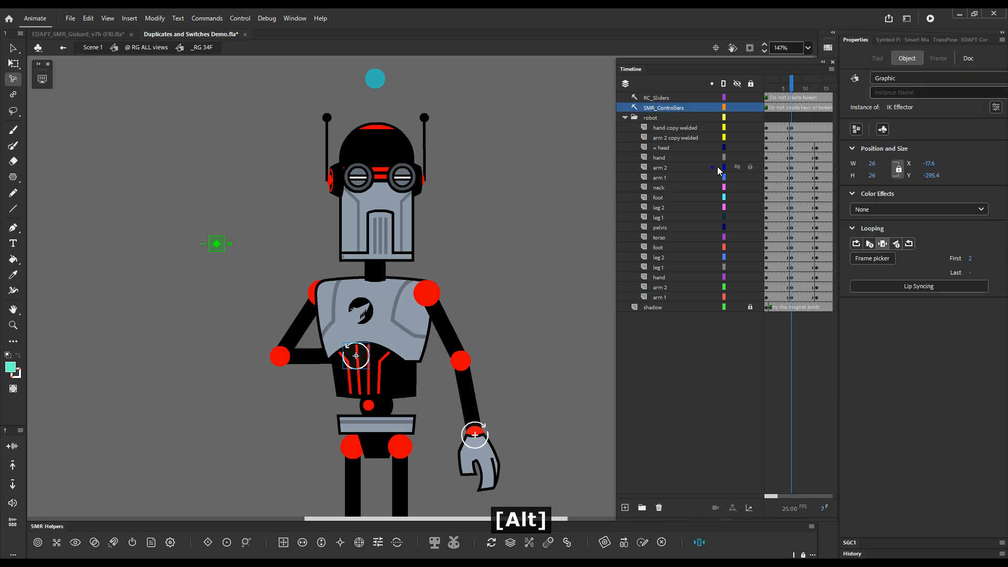
{"action": "left_click_drag", "start_coordinate": [776, 130], "coordinate": [776, 297]}
{"action": "key", "text": "4"}
{"action": "left_click_drag", "start_coordinate": [780, 91], "coordinate": [793, 90]}
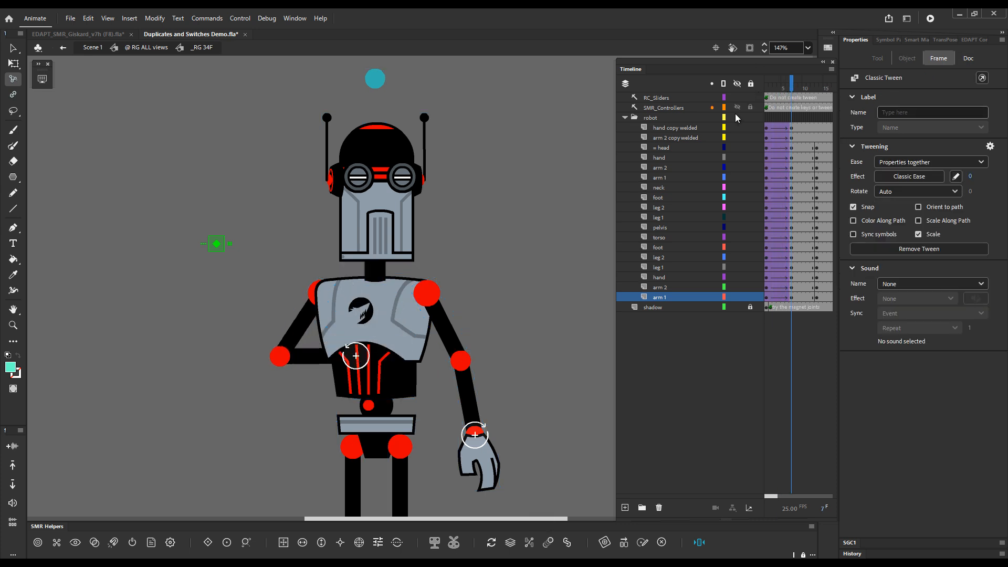
{"action": "left_click", "coordinate": [276, 255]}
{"action": "mouse_move", "coordinate": [792, 91]}
{"action": "left_mouse_down"}
{"action": "mouse_move", "coordinate": [759, 103]}
{"action": "mouse_move", "coordinate": [791, 103]}
{"action": "left_mouse_up"}
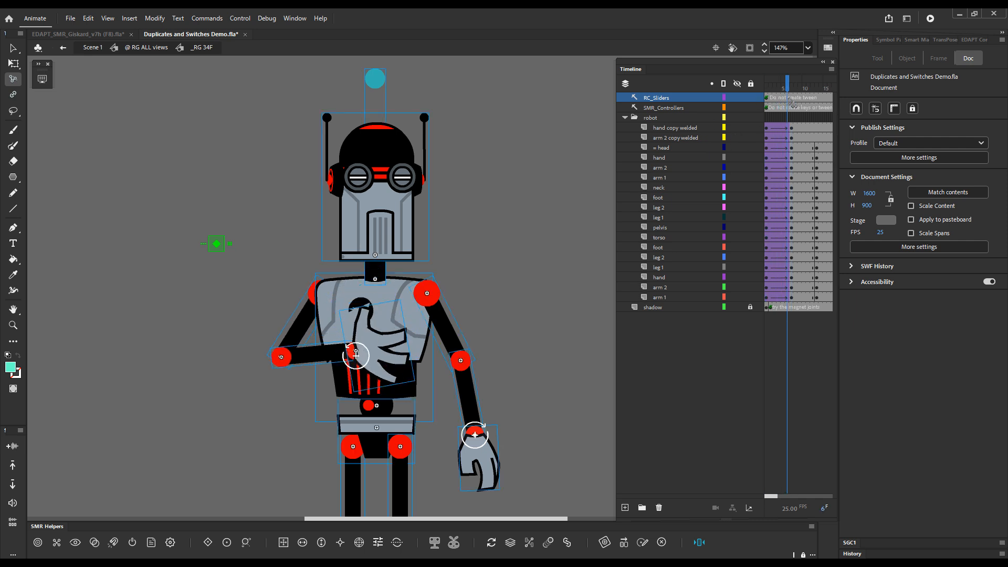
At frame 7, rotate the original right upper arm, forearm and hand inward about the shoulder while the duplicates are hidden.
{"action": "left_click", "coordinate": [217, 244]}
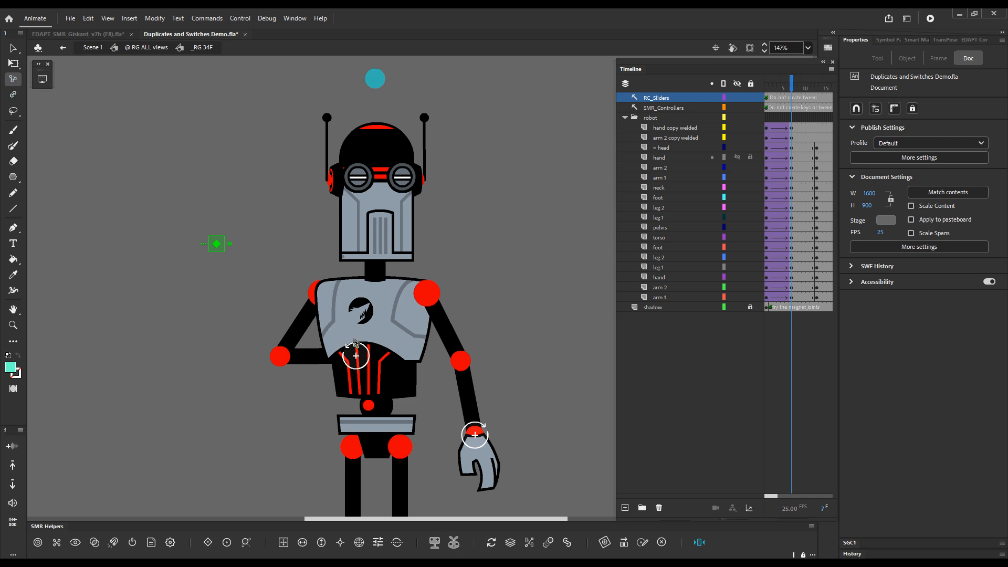
{"action": "left_click", "coordinate": [301, 328]}
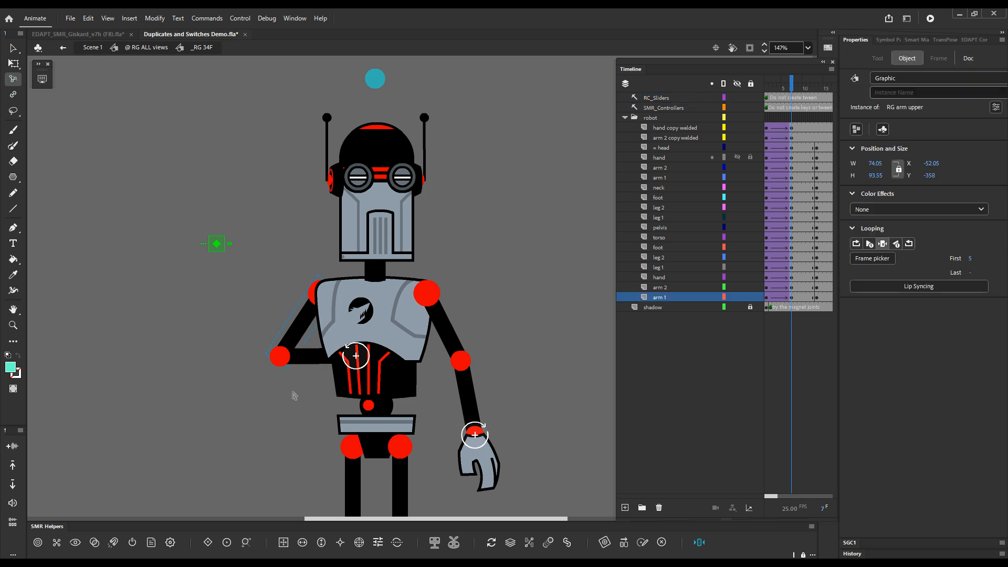
{"action": "key", "text": "1"}
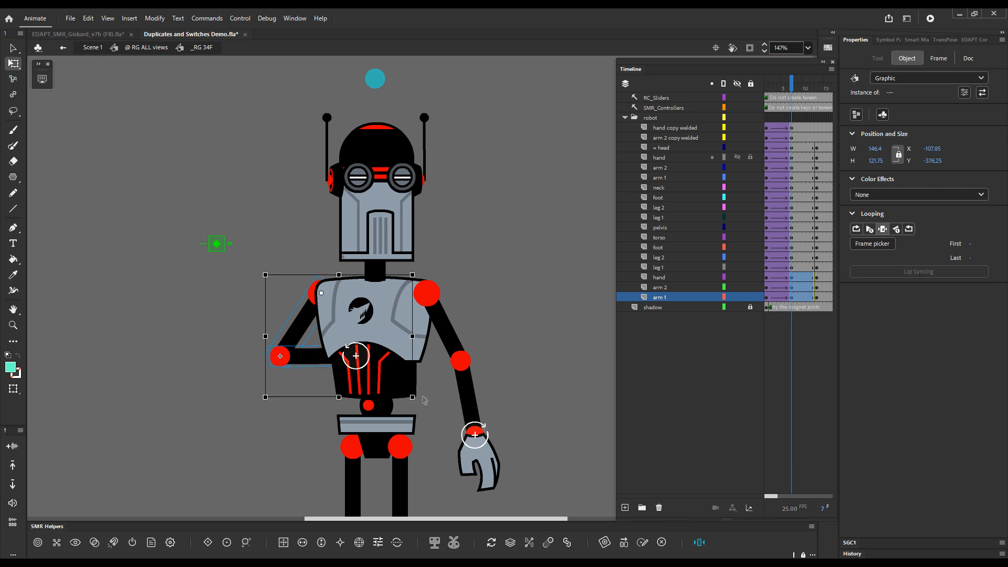
{"action": "left_click_drag", "start_coordinate": [419, 402], "coordinate": [454, 332]}
{"action": "key", "text": "1"}
{"action": "left_click", "coordinate": [229, 285]}
{"action": "key", "text": "g"}
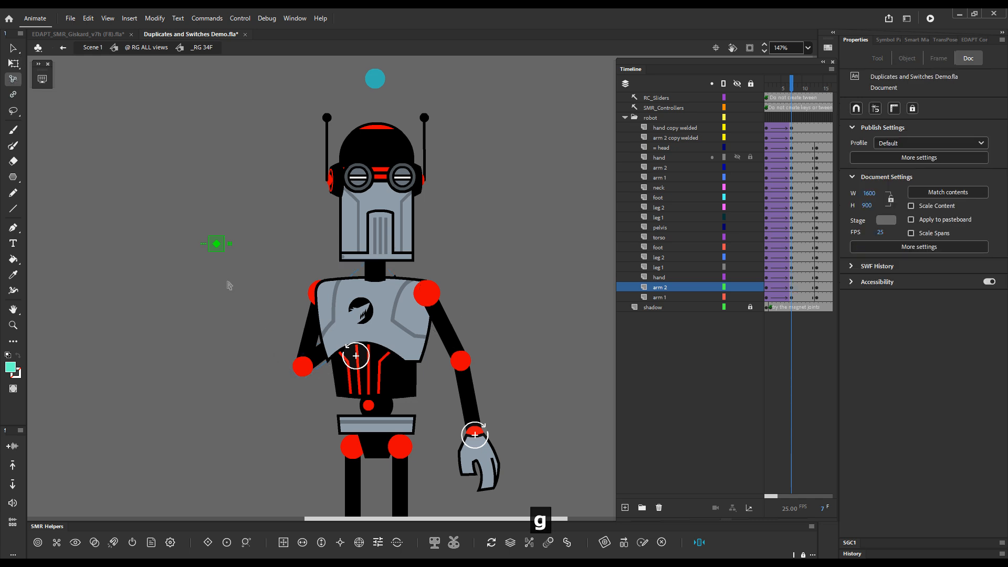
Show the duplicates with the green visibility switch and toggle the outlines of both welded copy layers on and off.
{"action": "left_click", "coordinate": [223, 248]}
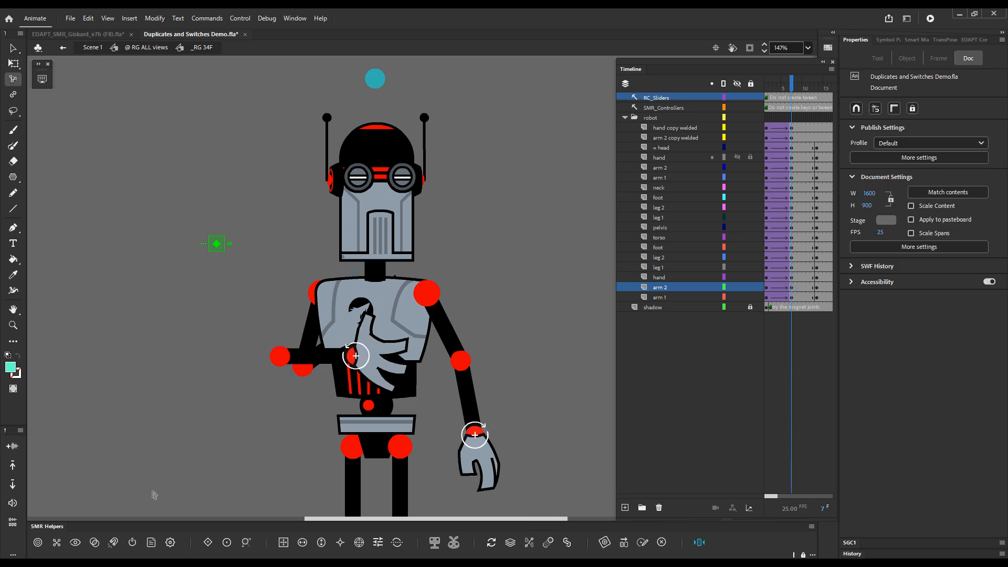
{"action": "left_click_drag", "start_coordinate": [724, 129], "coordinate": [725, 135]}
{"action": "mouse_move", "coordinate": [791, 96]}
{"action": "left_mouse_down"}
{"action": "mouse_move", "coordinate": [765, 92]}
{"action": "mouse_move", "coordinate": [793, 91]}
{"action": "left_mouse_up"}
{"action": "left_click", "coordinate": [216, 322]}
{"action": "left_click_drag", "start_coordinate": [724, 138], "coordinate": [724, 128]}
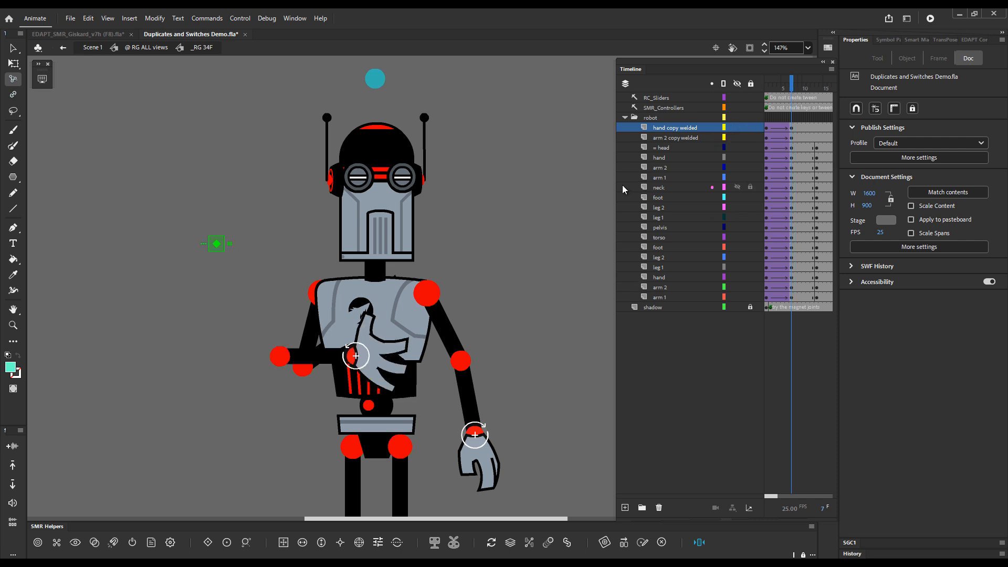
Compare the poses at frames 1 and 7, and realign the duplicates with their parents at frame 1 through the green visibility switch's settings.
{"action": "left_click_drag", "start_coordinate": [793, 88], "coordinate": [766, 89]}
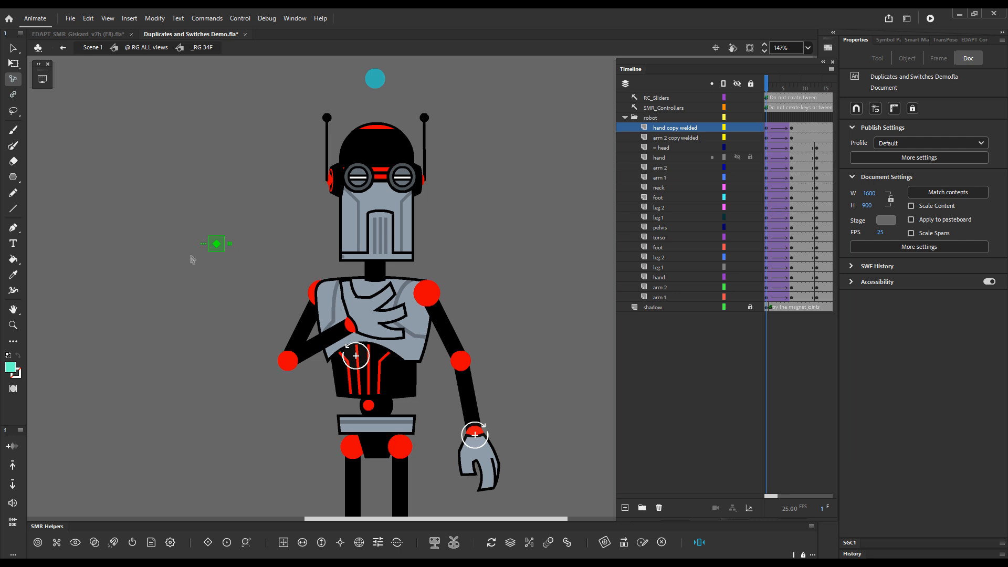
{"action": "left_click_drag", "start_coordinate": [774, 89], "coordinate": [793, 90]}
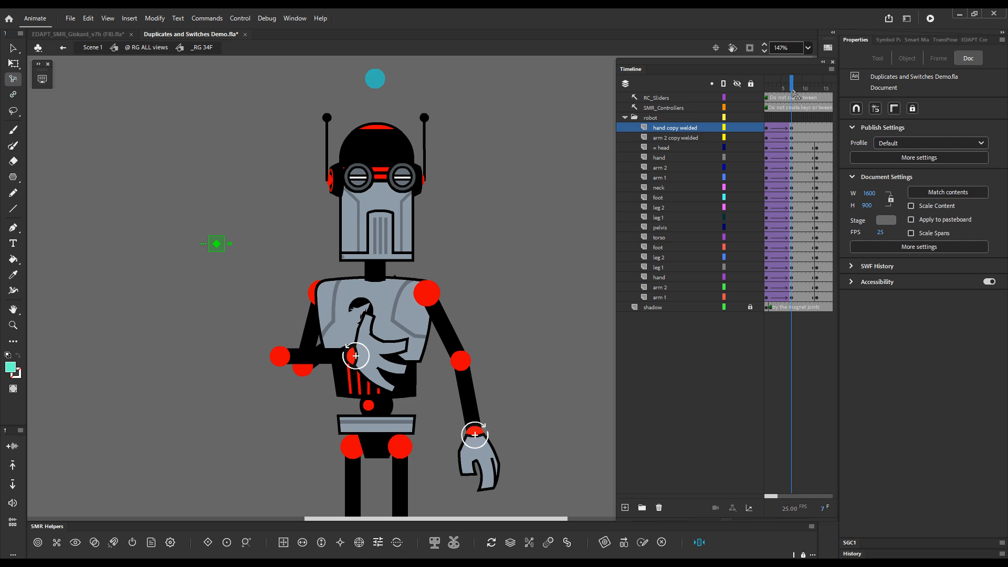
{"action": "left_click_drag", "start_coordinate": [793, 93], "coordinate": [736, 100]}
{"action": "double_click", "coordinate": [205, 247]}
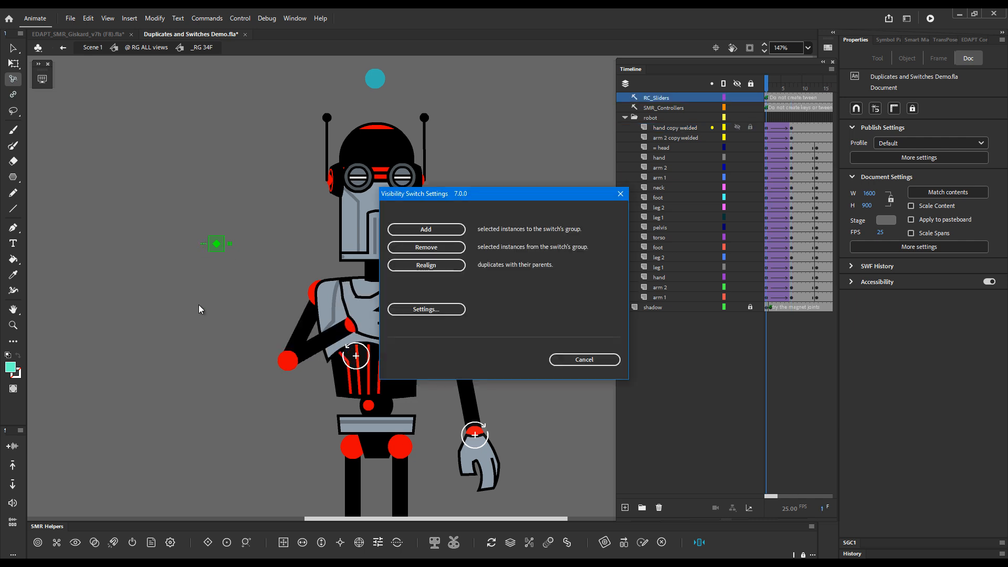
{"action": "left_click", "coordinate": [433, 267]}
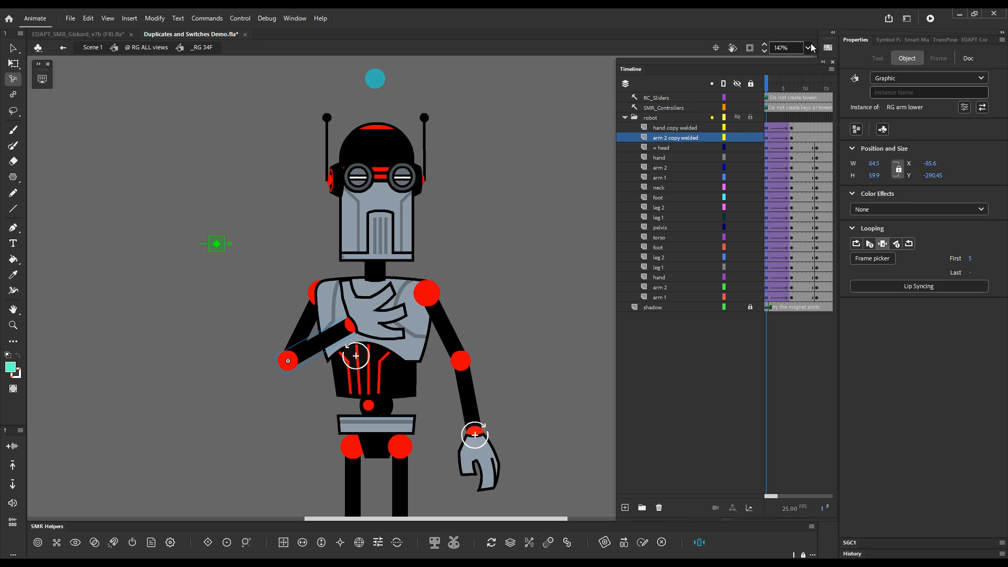
{"action": "left_click", "coordinate": [776, 88]}
{"action": "mouse_move", "coordinate": [777, 91]}
{"action": "left_mouse_down"}
{"action": "mouse_move", "coordinate": [793, 92]}
{"action": "mouse_move", "coordinate": [766, 98]}
{"action": "left_mouse_up"}
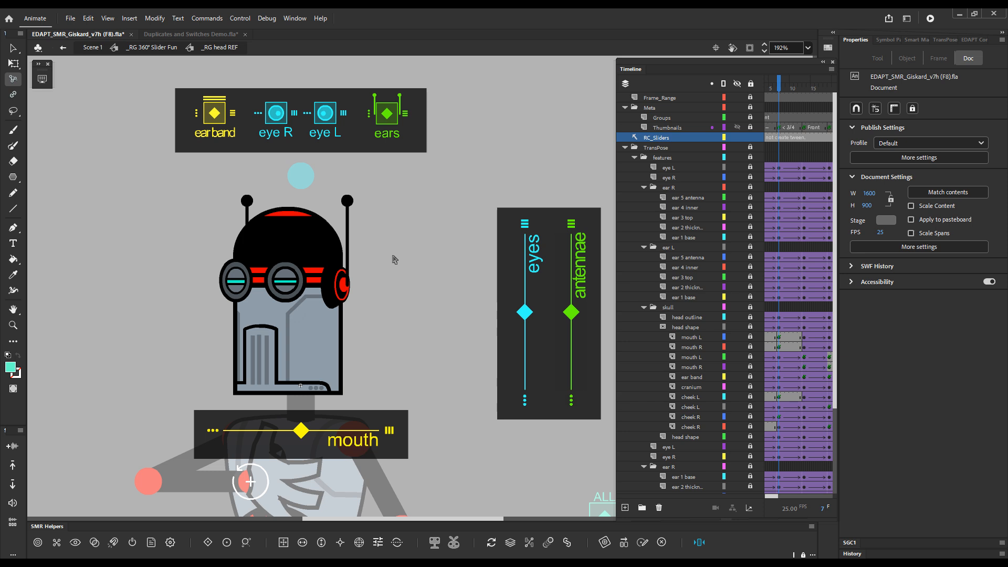
Examine the Don't sync First Frame on Realign option in the ears visibility switch's slider settings, and cancel without changing it.
{"action": "left_click", "coordinate": [368, 115]}
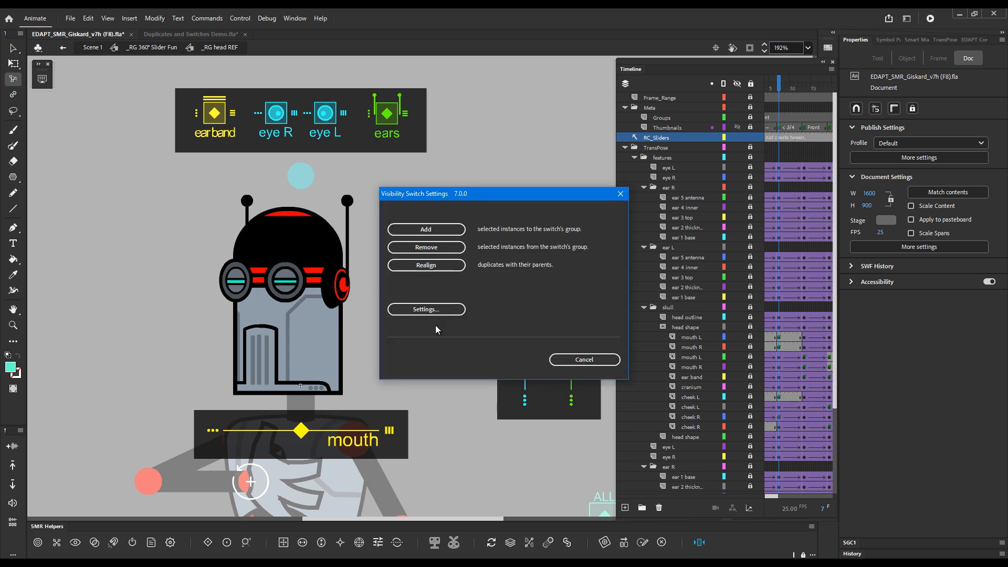
{"action": "left_click", "coordinate": [452, 310]}
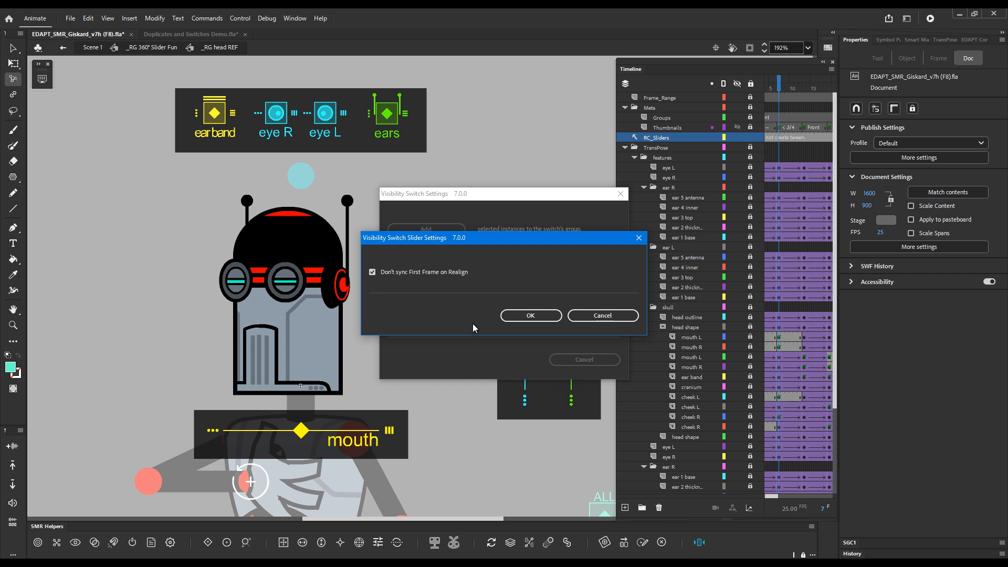
{"action": "left_click", "coordinate": [606, 316]}
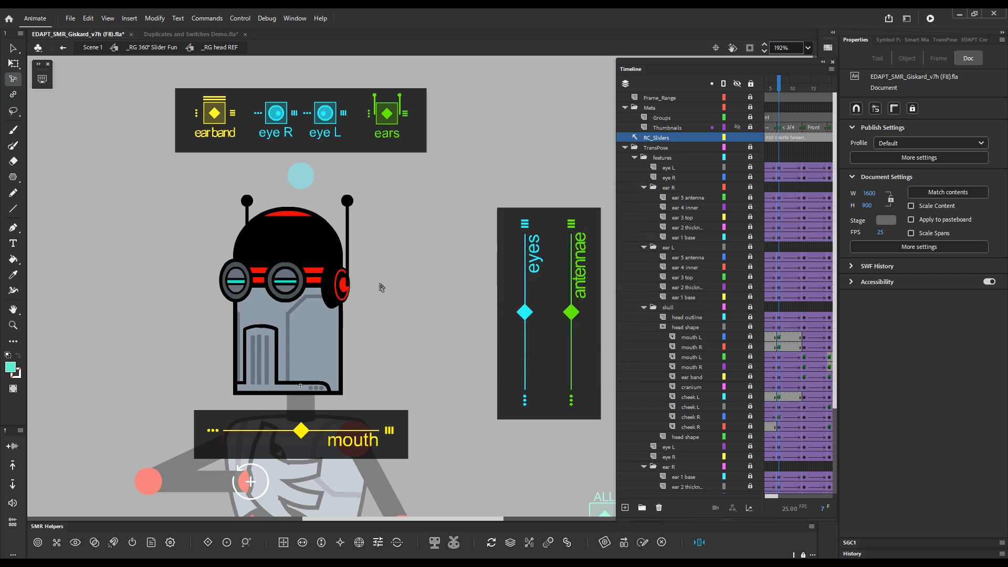
Unlock the ear R and ear L layers and move the ear L antenna, top and thickness pieces away from the head.
{"action": "key", "text": "v"}
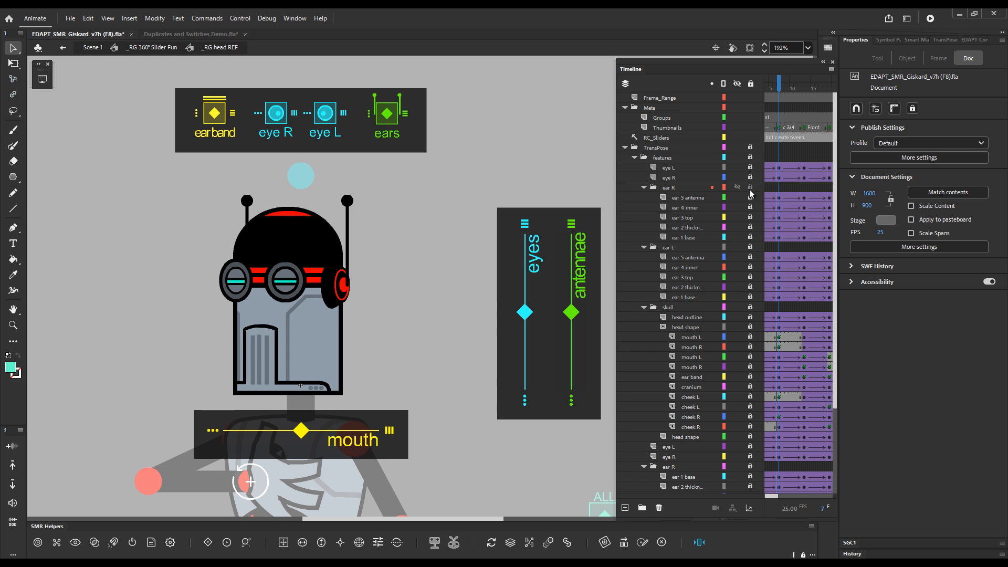
{"action": "key", "text": "v"}
{"action": "left_click", "coordinate": [750, 247]}
{"action": "left_click_drag", "start_coordinate": [345, 297], "coordinate": [399, 299]}
{"action": "left_click_drag", "start_coordinate": [347, 255], "coordinate": [381, 211]}
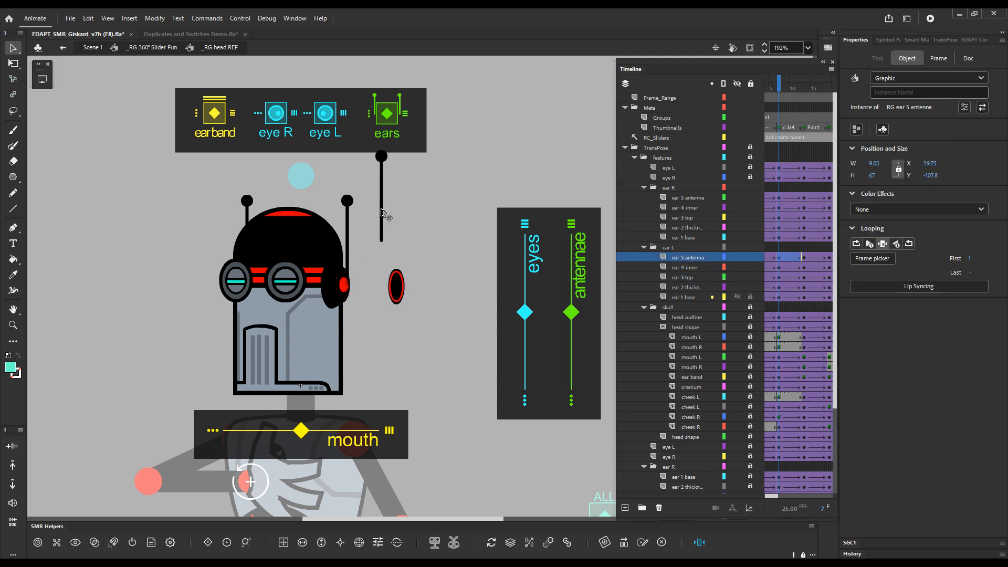
{"action": "left_click_drag", "start_coordinate": [344, 288], "coordinate": [397, 322]}
{"action": "left_click_drag", "start_coordinate": [396, 286], "coordinate": [413, 288]}
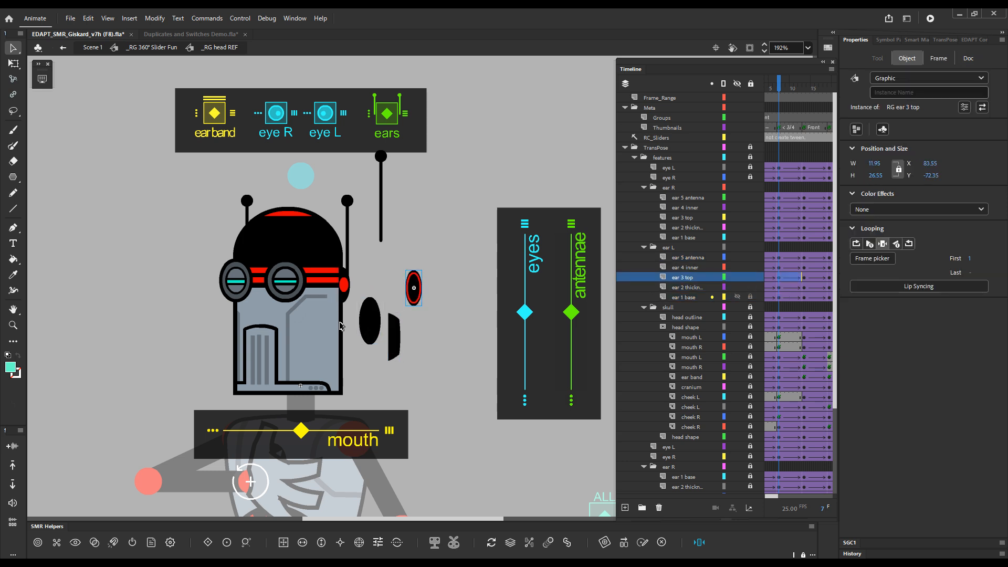
Hide the skull layers and move the red ear 4 inner piece above the separated ear 3 top piece.
{"action": "left_click", "coordinate": [737, 308]}
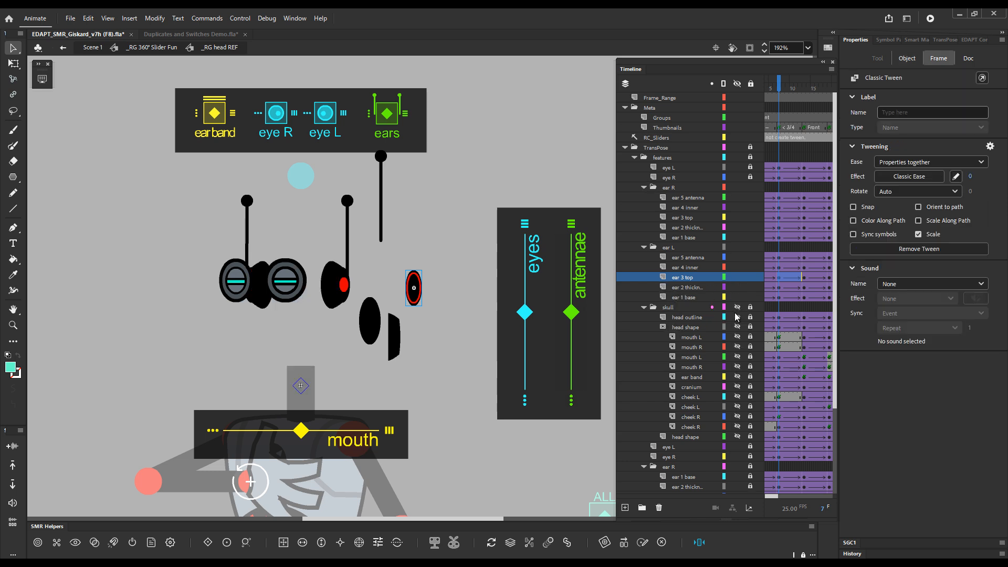
{"action": "left_click", "coordinate": [333, 305]}
{"action": "left_click", "coordinate": [414, 287]}
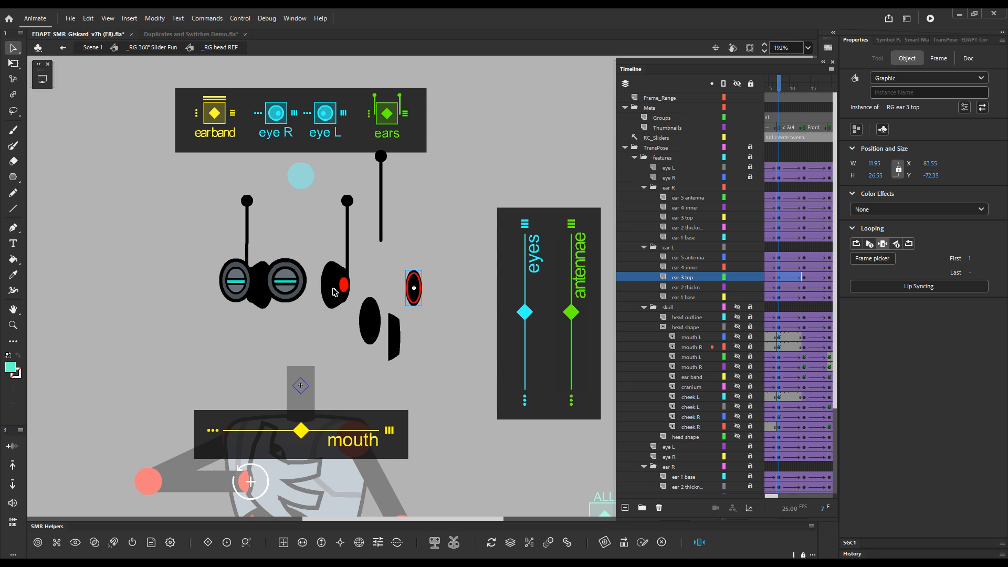
{"action": "left_click_drag", "start_coordinate": [344, 285], "coordinate": [410, 246]}
Try stepping the ear 4 inner symbol's frame, and switch the ear 3 top symbol to frame 2 and back to frame 1.
{"action": "key", "text": "shift+comma"}
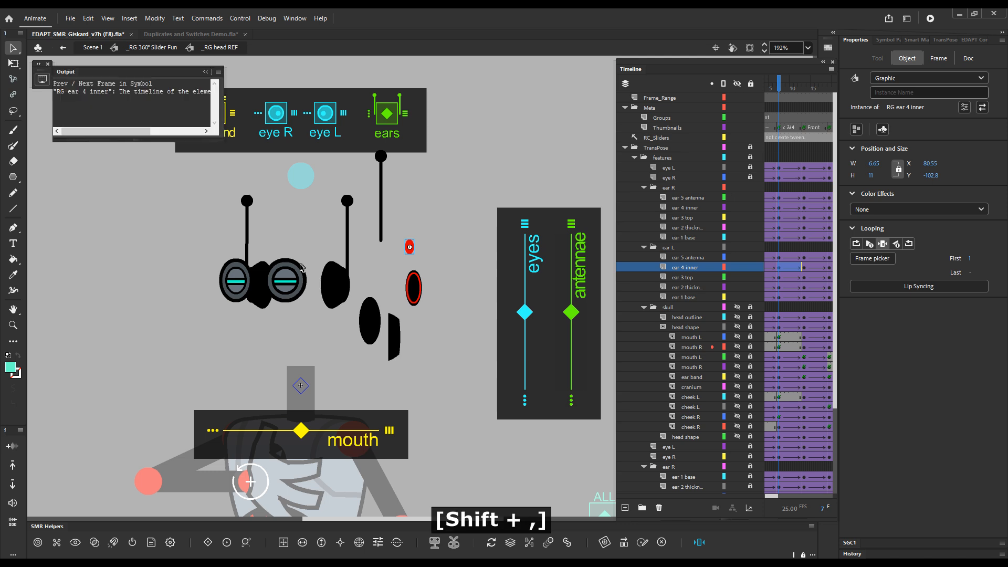
{"action": "left_click", "coordinate": [414, 288]}
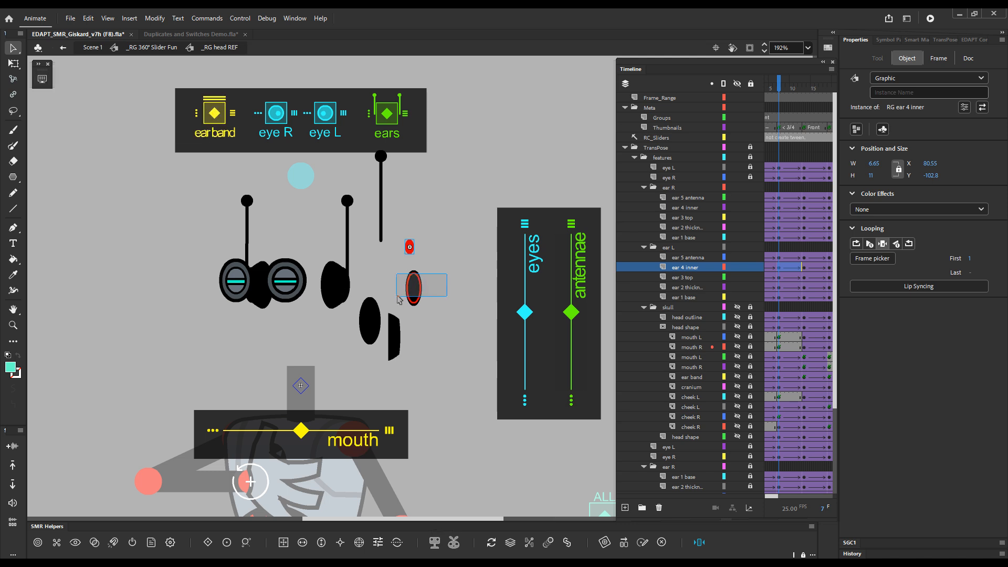
{"action": "key", "text": "shift+period"}
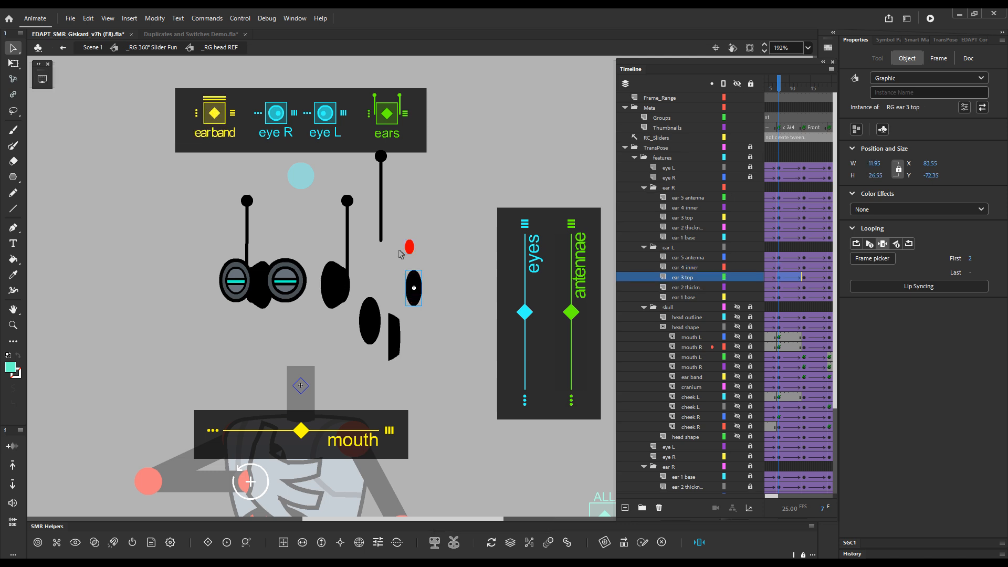
{"action": "key", "text": "shift+period"}
{"action": "left_click", "coordinate": [444, 345]}
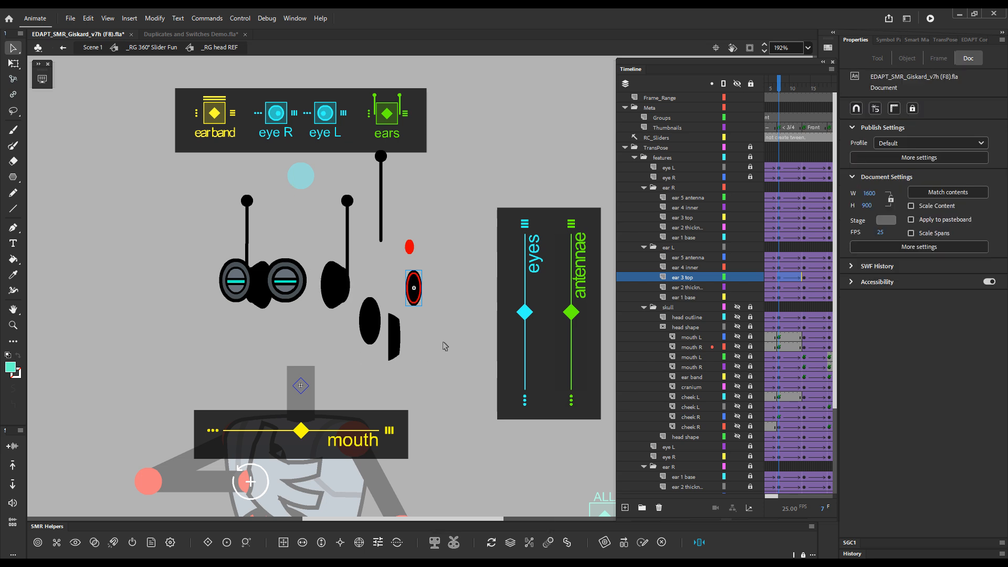
{"action": "left_click", "coordinate": [415, 294]}
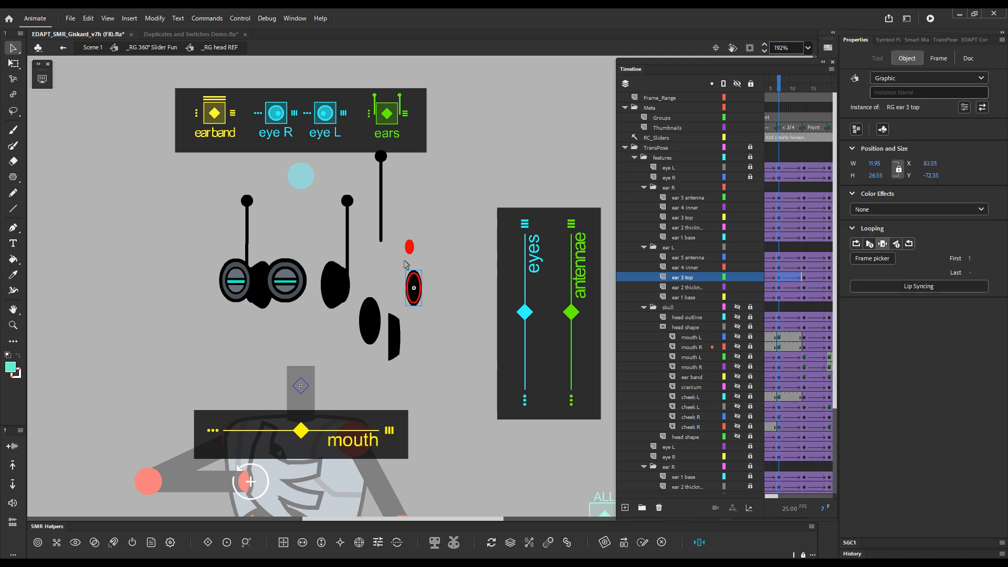
Turn off Don't sync First Frame on Realign in the ears visibility switch's slider settings and realign the ear duplicates.
{"action": "key", "text": "g"}
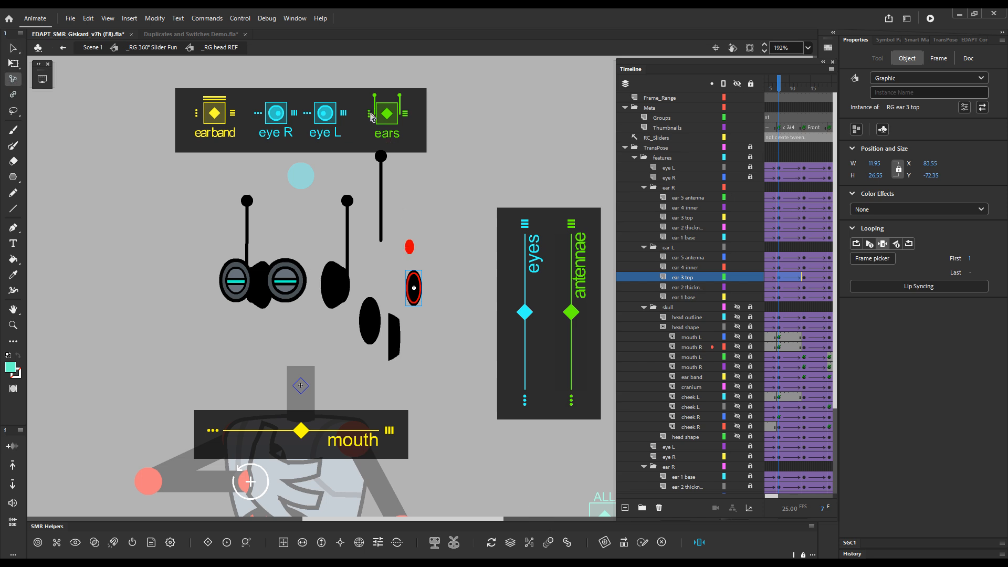
{"action": "left_click", "coordinate": [432, 311]}
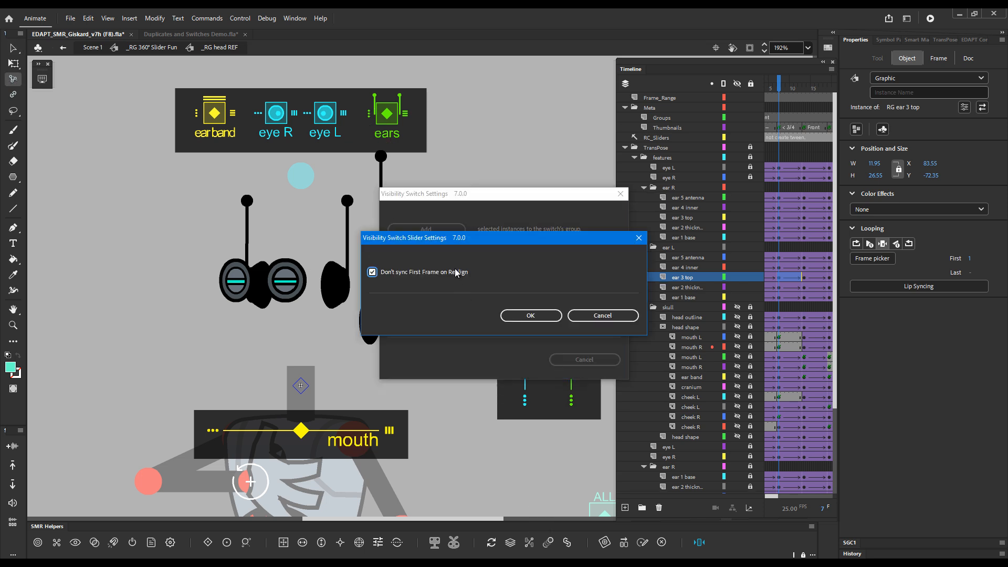
{"action": "left_click", "coordinate": [527, 317]}
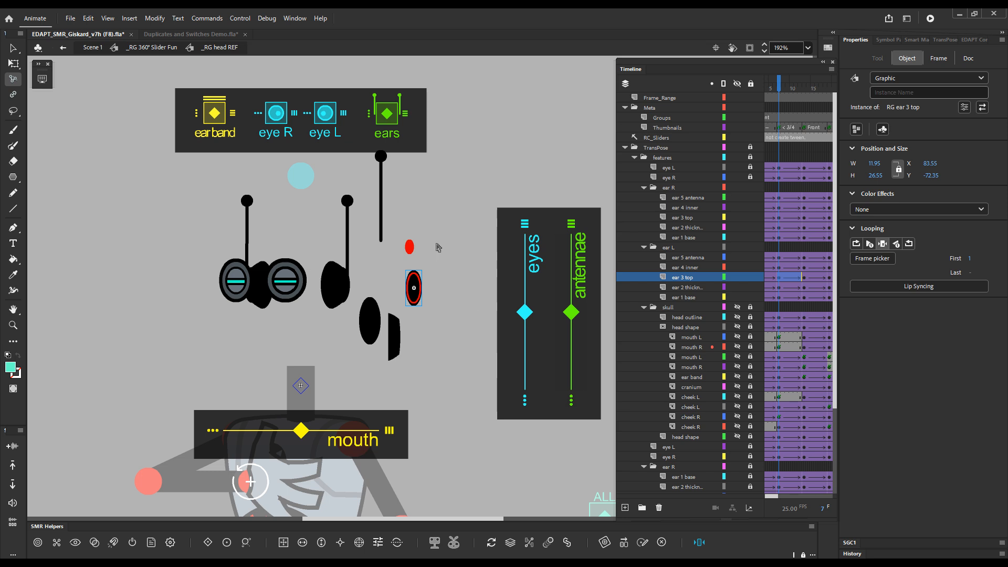
{"action": "key", "text": "alt+shift"}
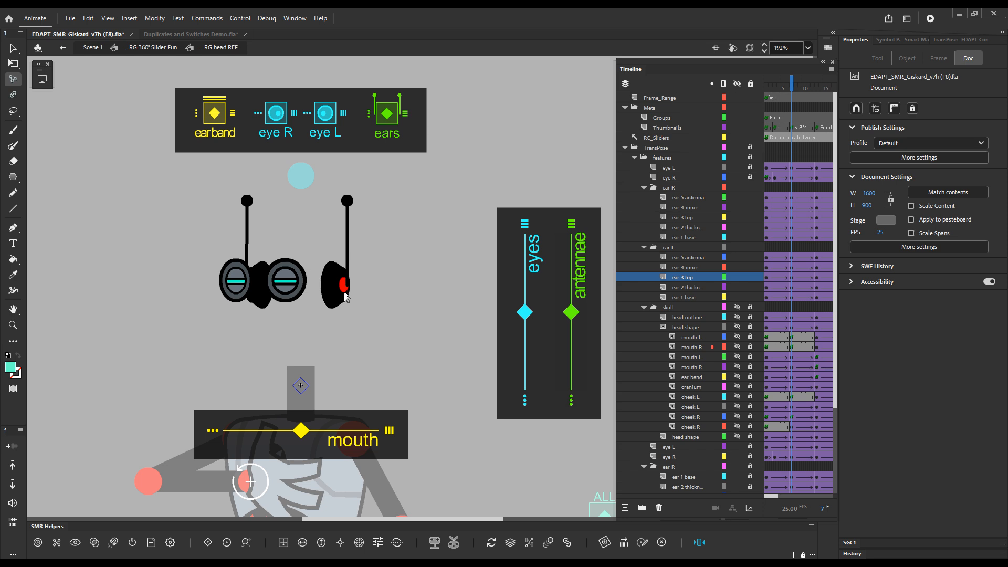
Pull the ear L top, antenna and thickness pieces away from the head again, and set ear 3 top's first frame to 1.
{"action": "left_click_drag", "start_coordinate": [345, 289], "coordinate": [377, 326]}
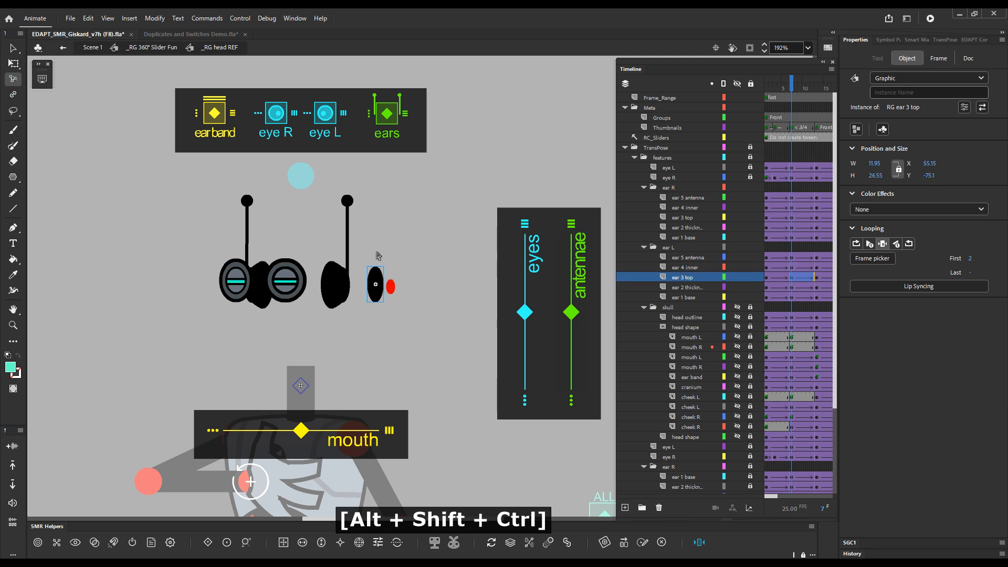
{"action": "key", "text": "alt+shift+period"}
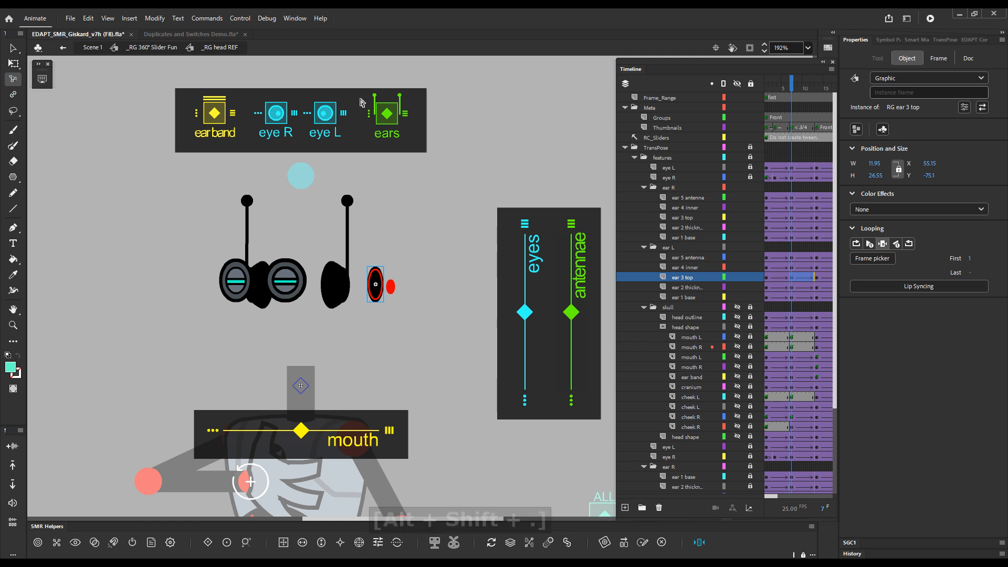
{"action": "left_click_drag", "start_coordinate": [349, 210], "coordinate": [423, 201]}
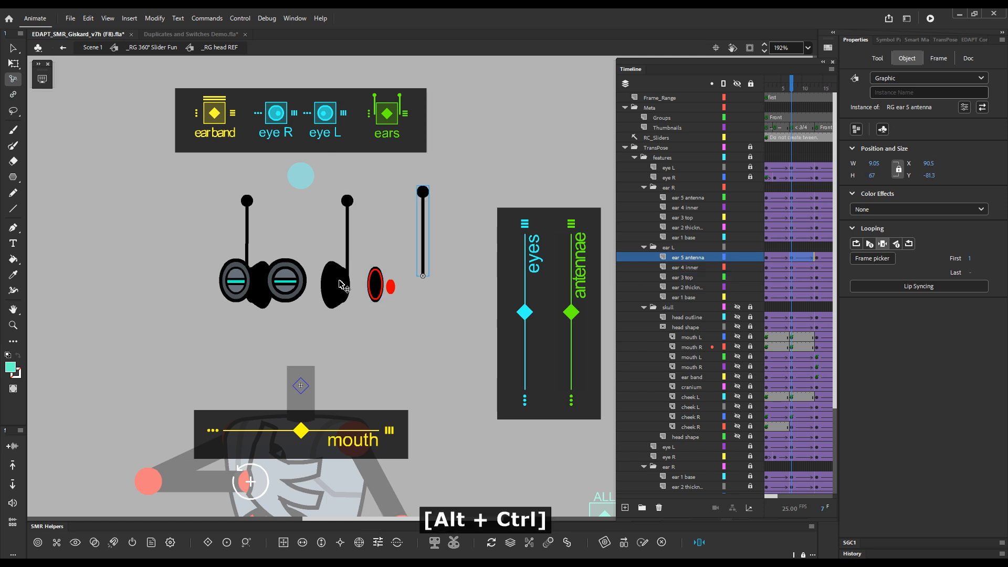
{"action": "left_click_drag", "start_coordinate": [346, 298], "coordinate": [373, 338]}
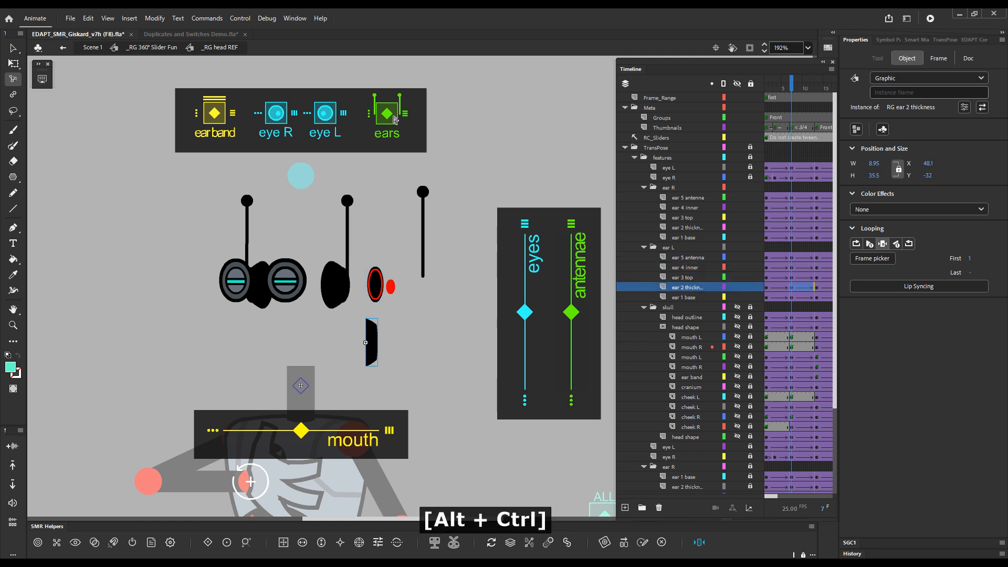
Turn on Don't sync First Frame on Realign for the ears switch, realign its duplicates, and switch to the Duplicates and Switches Demo.fla document.
{"action": "key", "text": "ctrl+alt+v"}
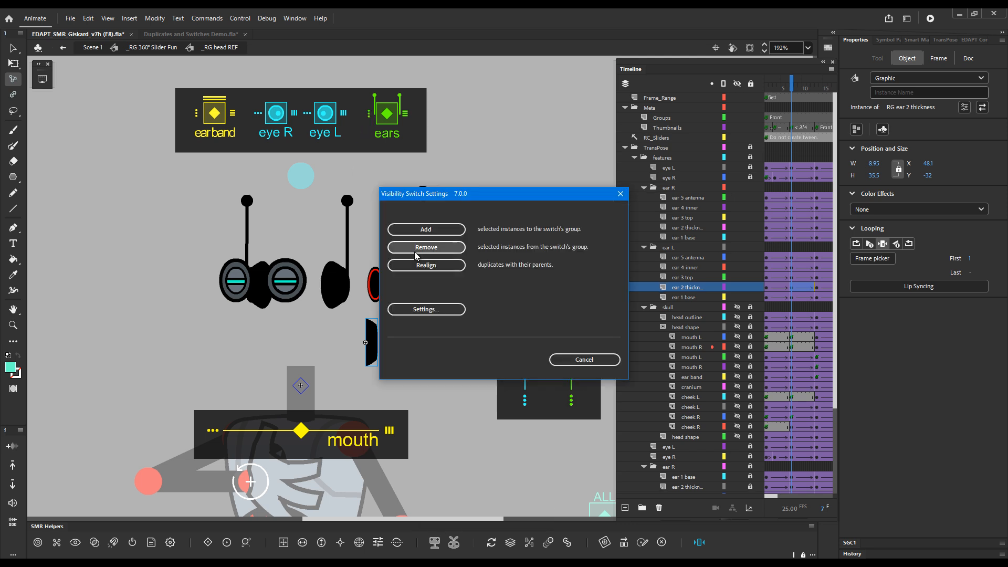
{"action": "left_click", "coordinate": [436, 309]}
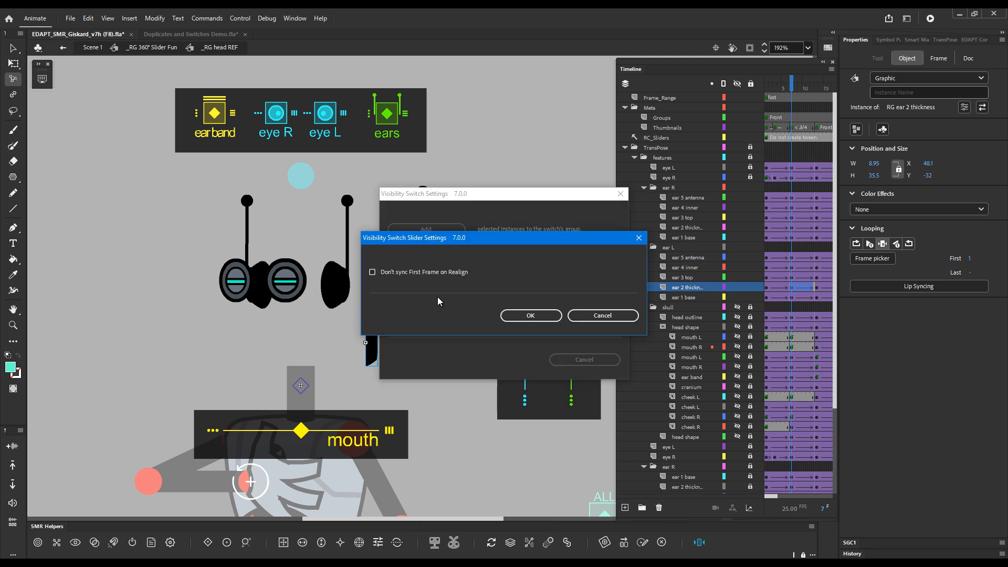
{"action": "left_click", "coordinate": [527, 315]}
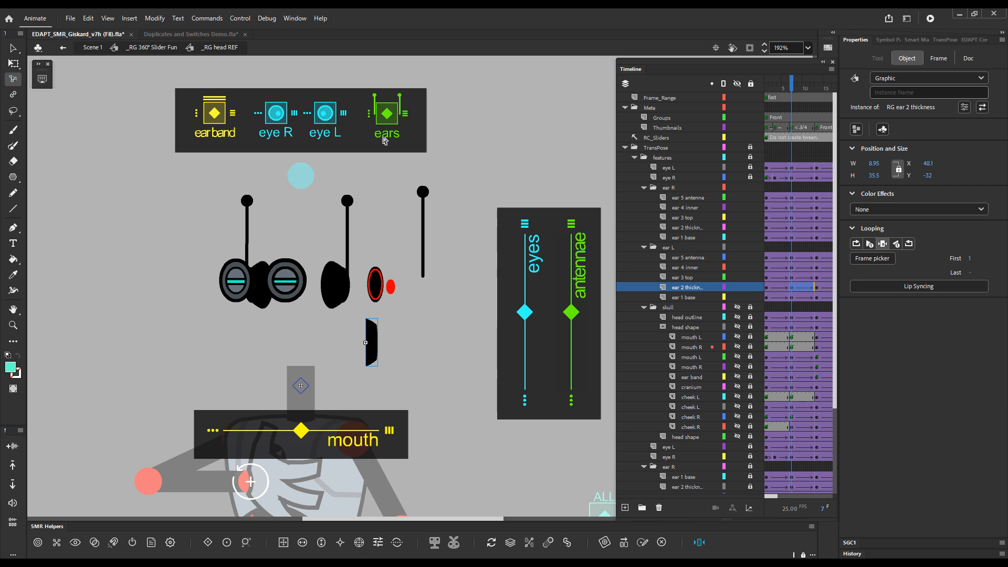
{"action": "key", "text": "alt+shift"}
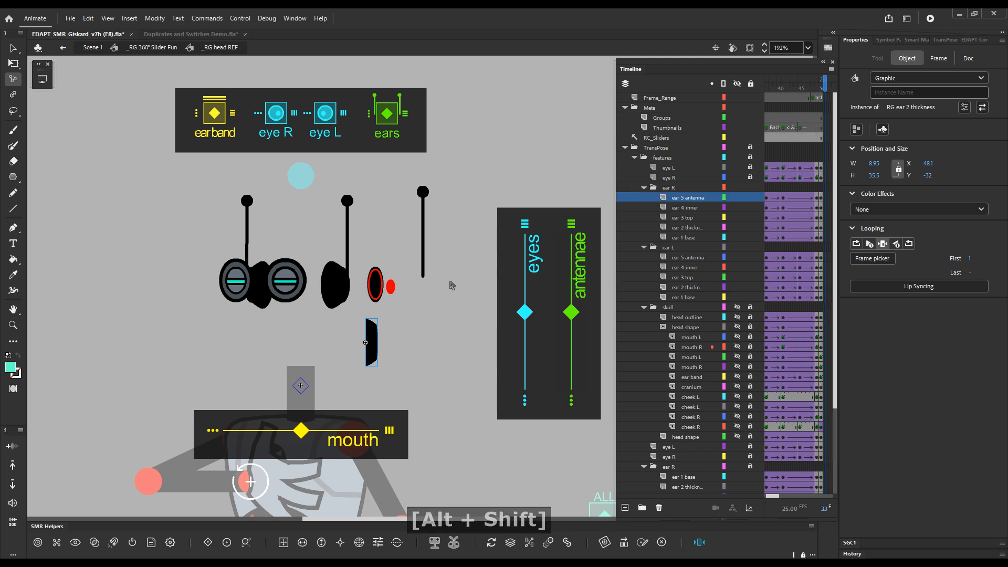
{"action": "key", "text": "ctrl+Tab"}
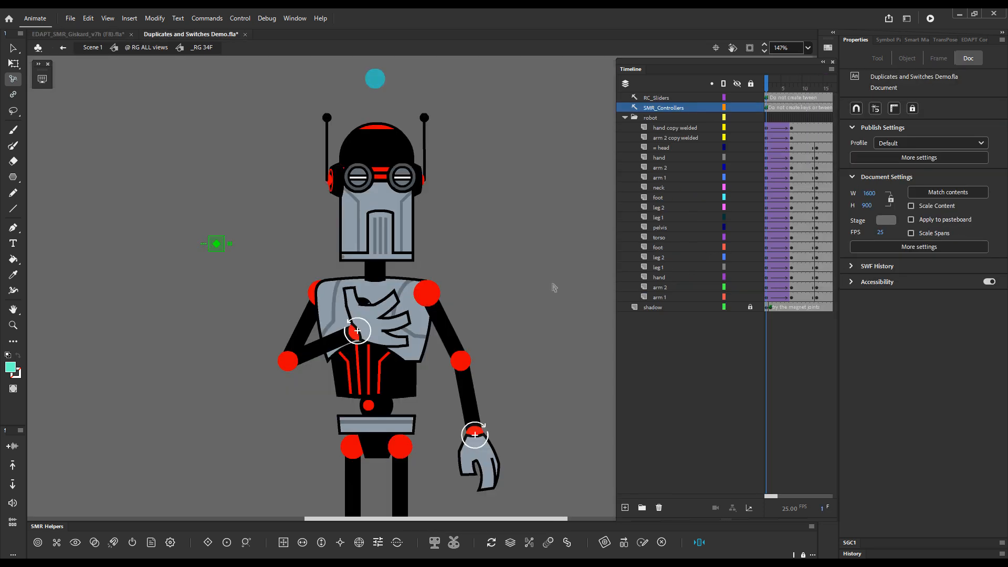